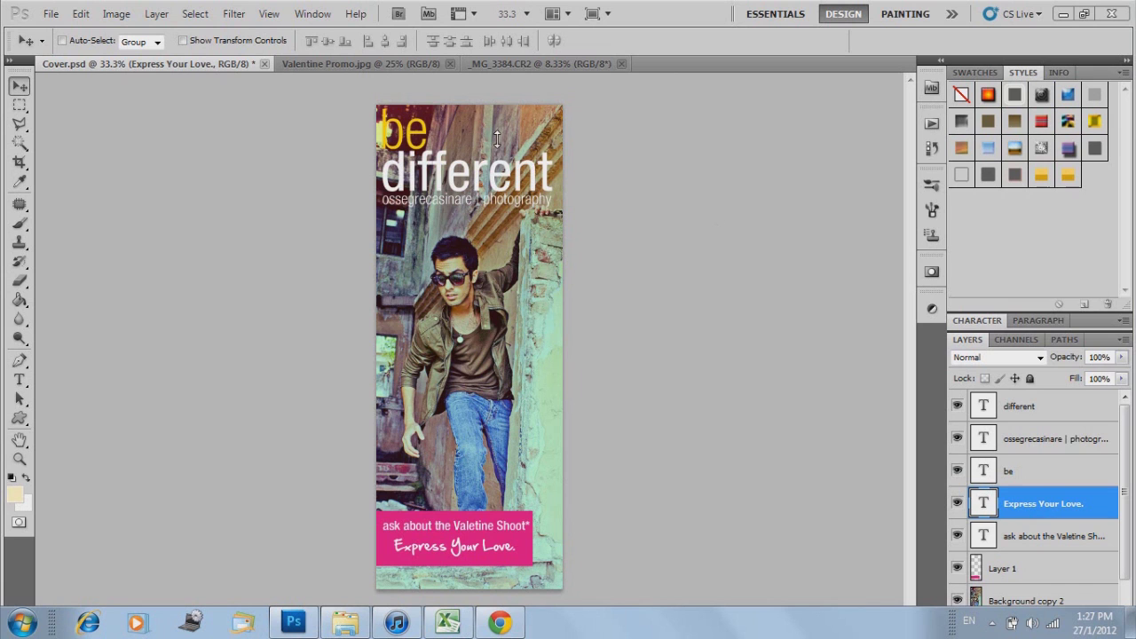
Look over the Valentine Promo.jpg and Cover.psd sample designs, and examine the _MG_3384.CR2 portrait up close
click(365, 67)
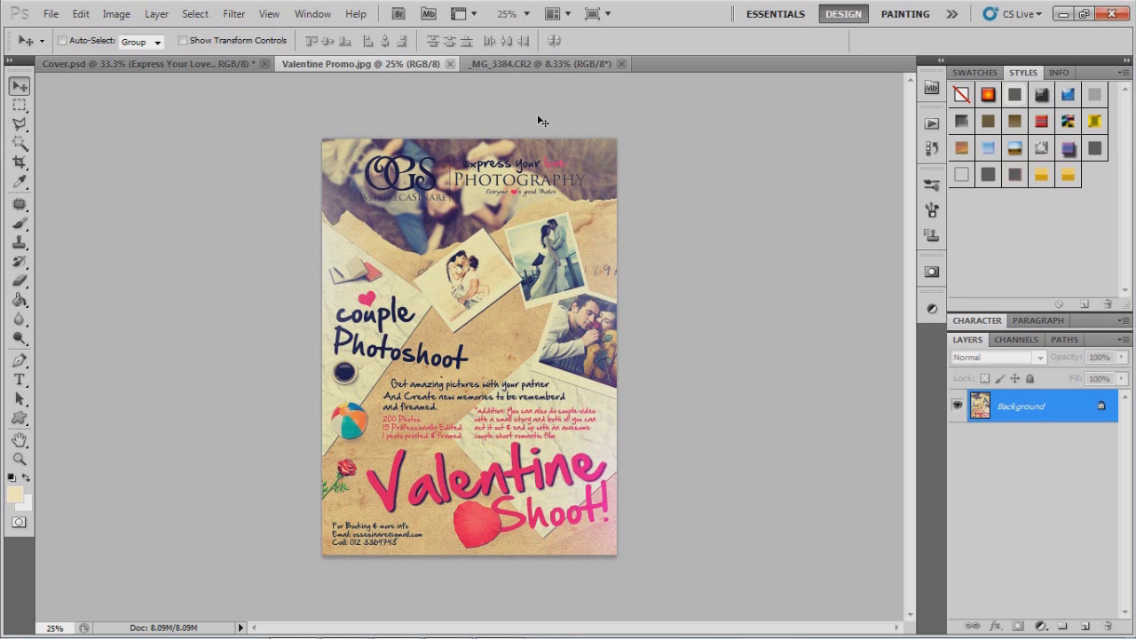
click(520, 64)
click(372, 64)
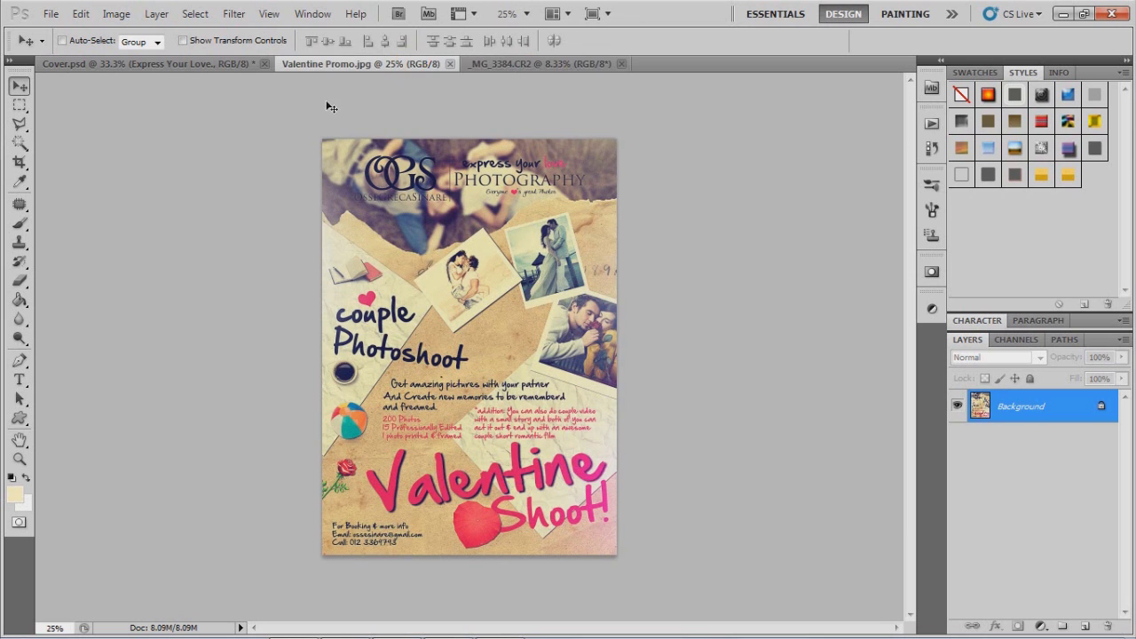
click(193, 63)
click(362, 64)
click(518, 67)
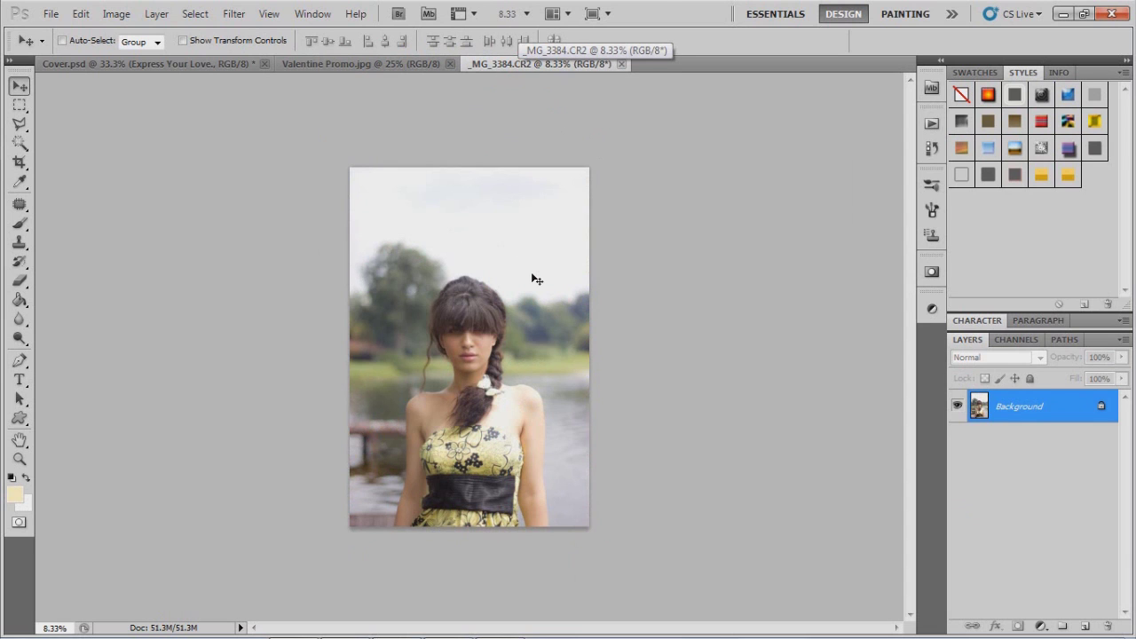
key(ctrl+plus)
key(ctrl+plus)
key(ctrl+plus)
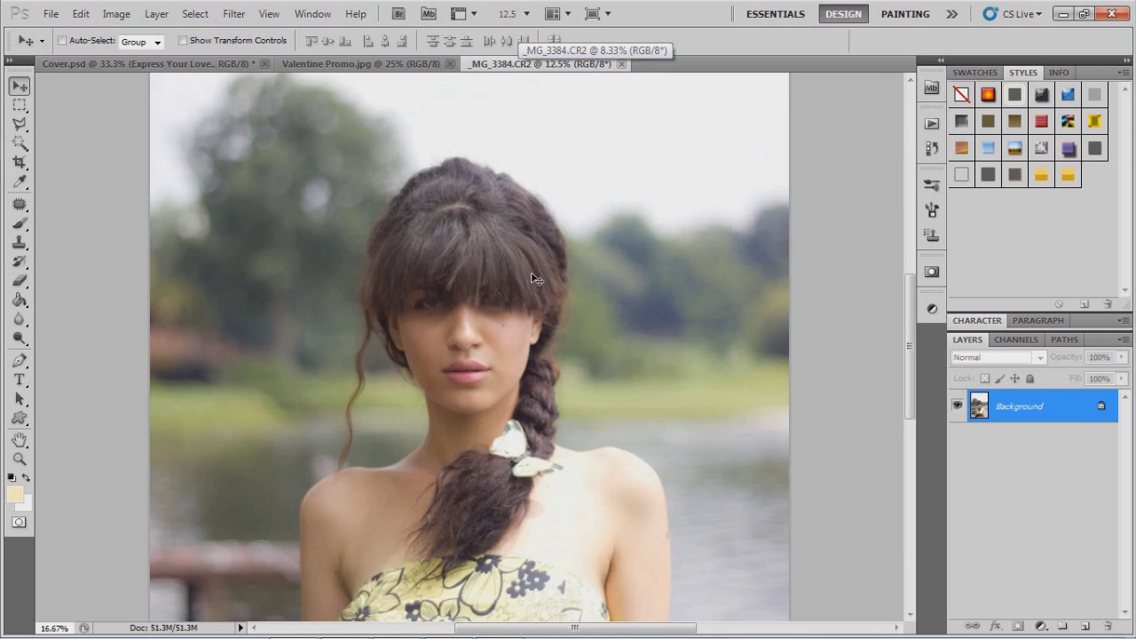
key(ctrl+minus)
key(ctrl+minus)
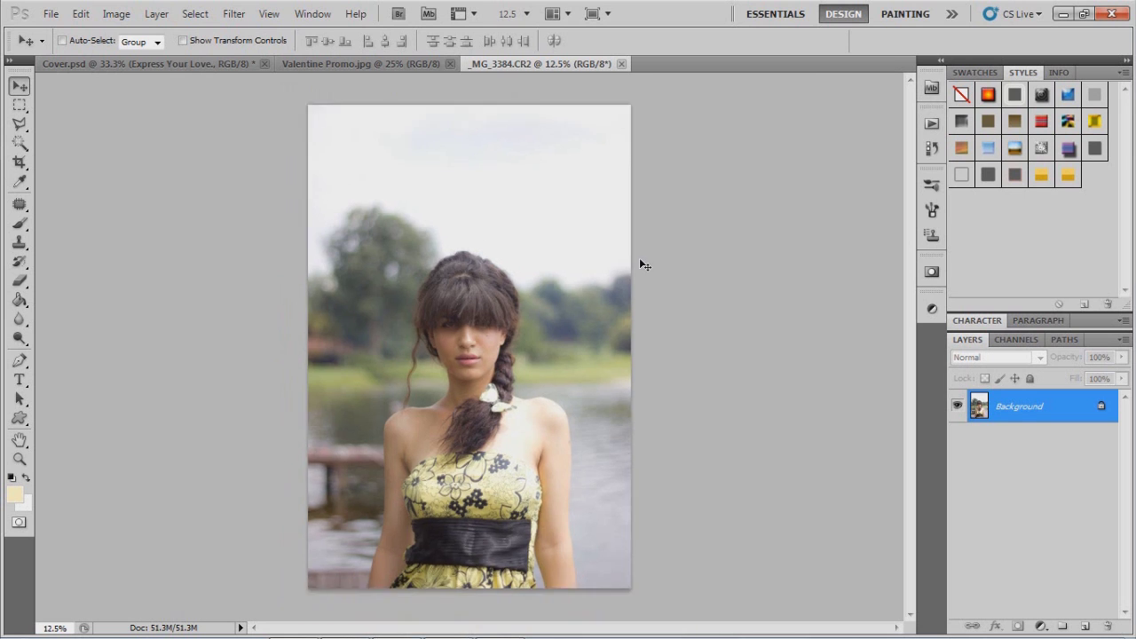
Add a Curves adjustment layer above the portrait's Background layer
click(930, 308)
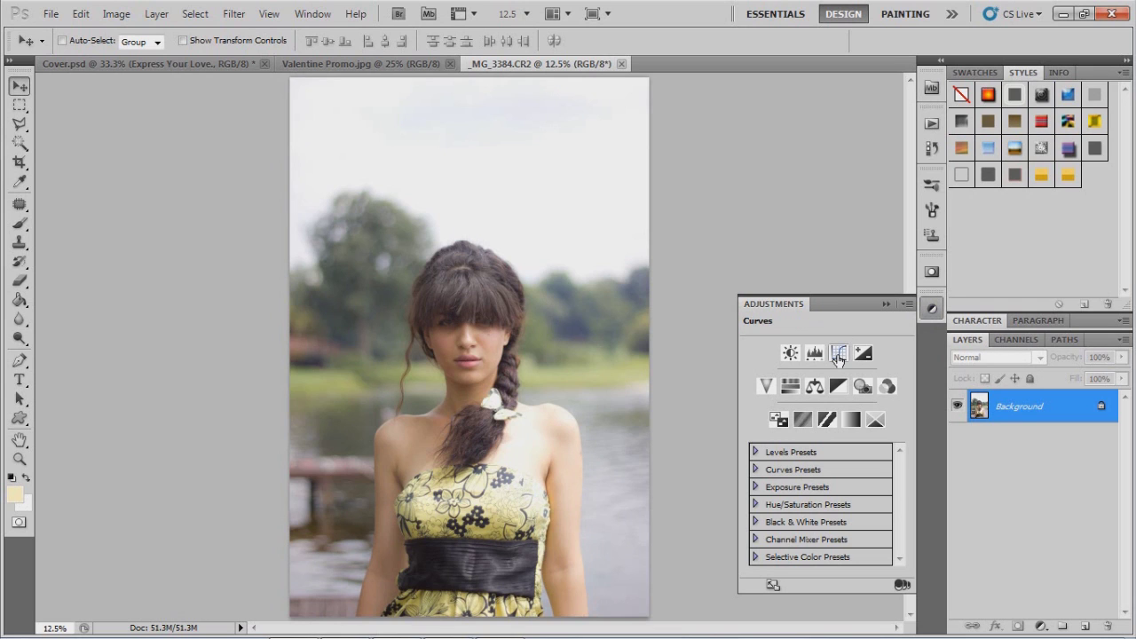
click(929, 310)
click(929, 311)
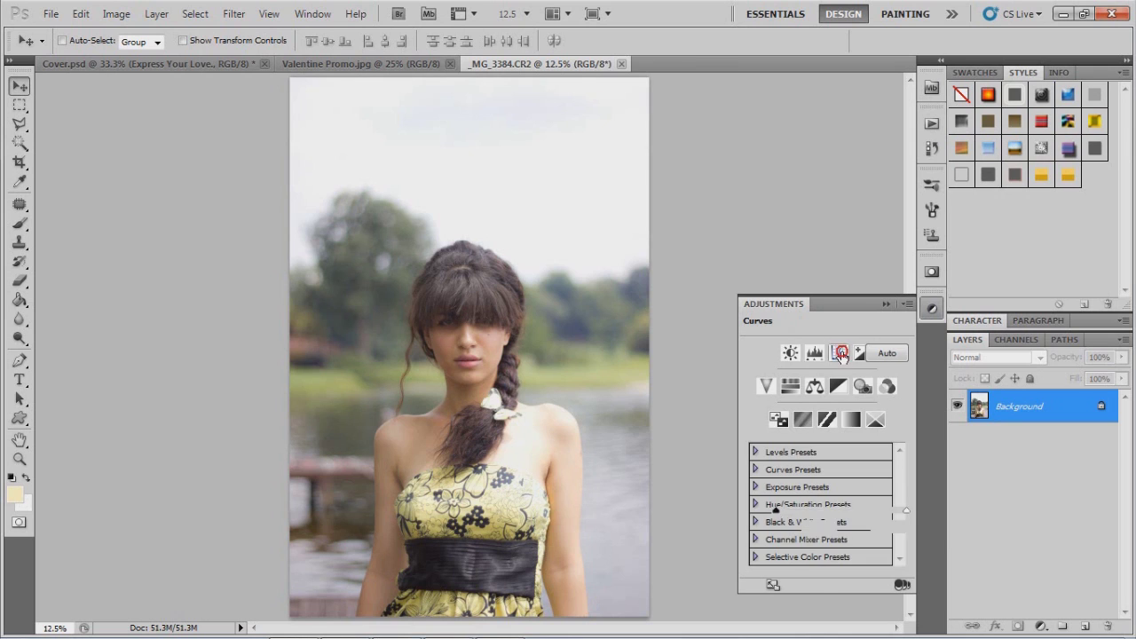
click(841, 355)
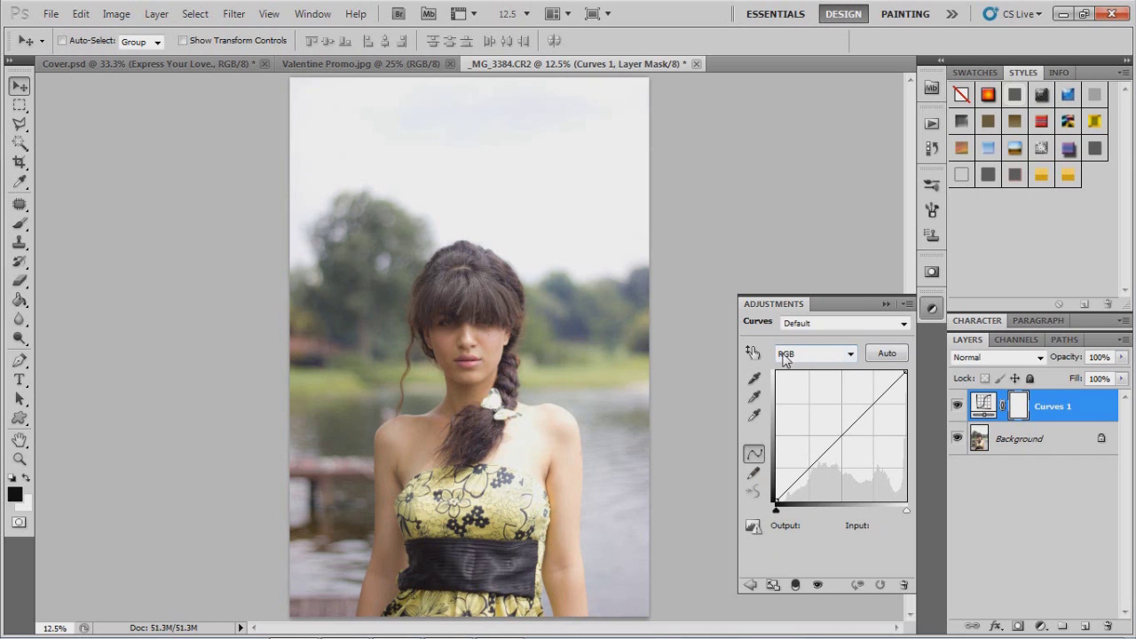
In the Blue channel curve, raise the black point output to about 43 and lower the white point output to 219
click(850, 355)
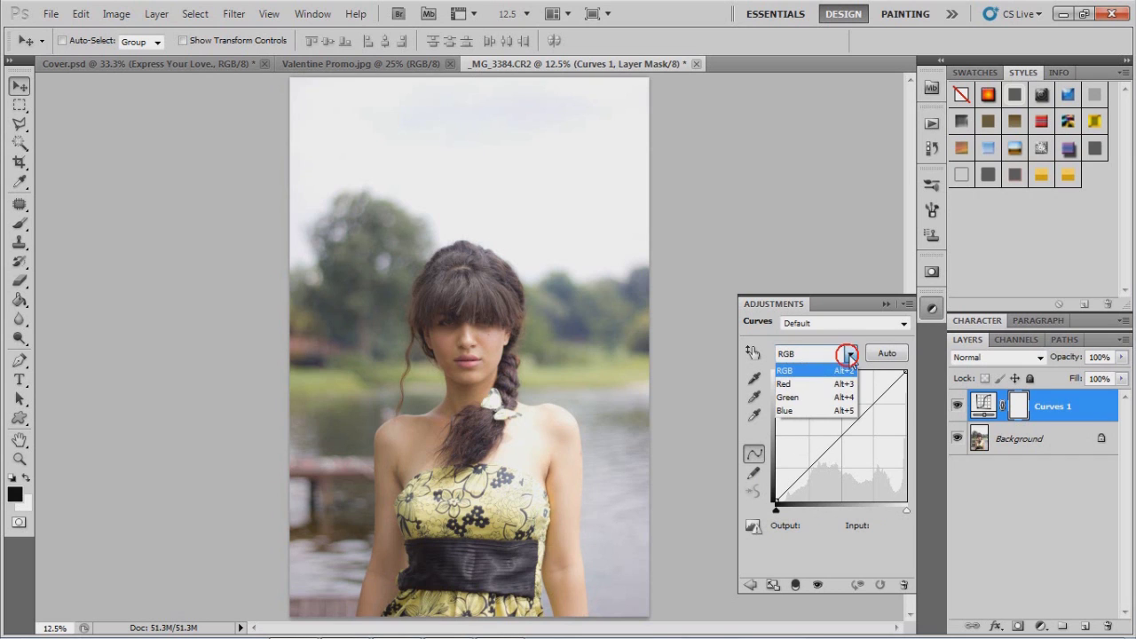
click(818, 412)
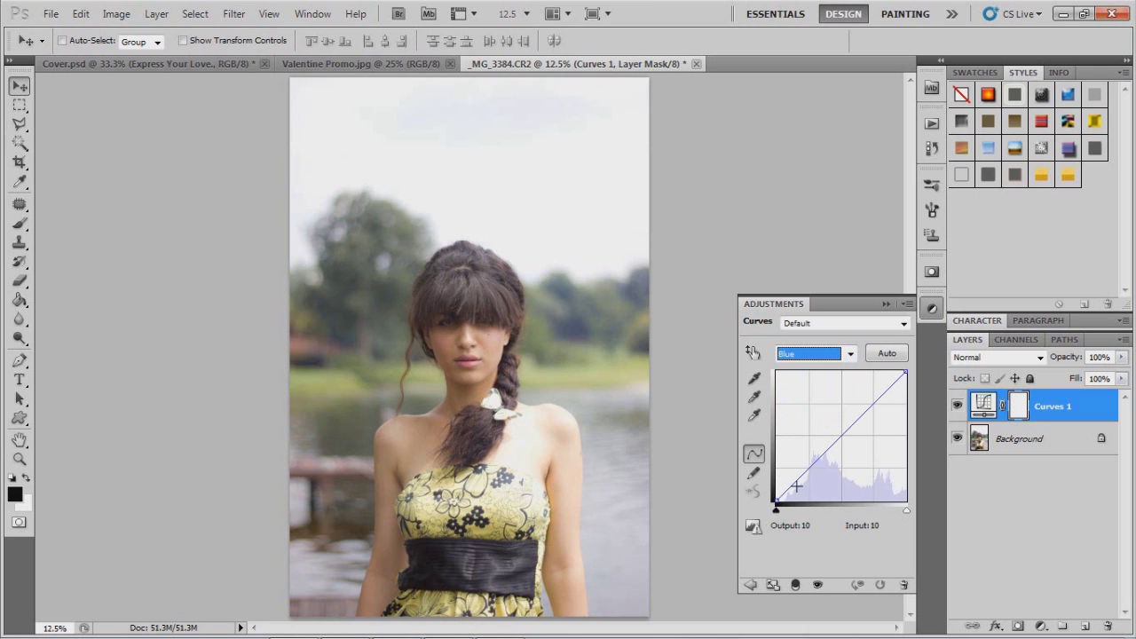
drag(777, 503, 770, 475)
key(Down)
key(Down)
key(Down)
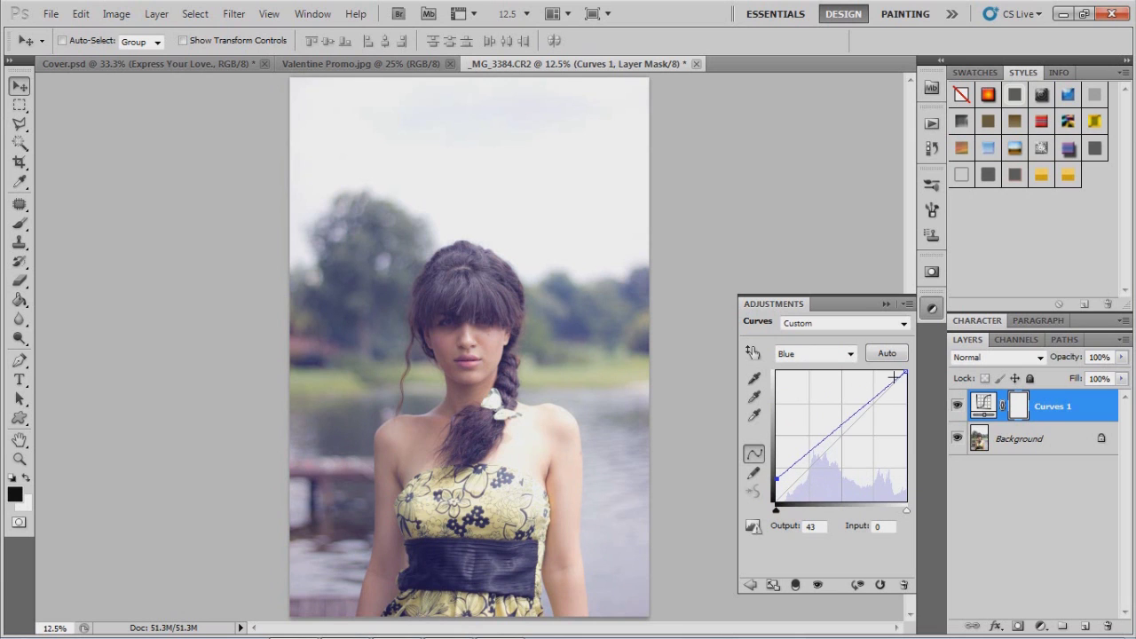
key(Up)
key(Up)
drag(904, 374, 913, 390)
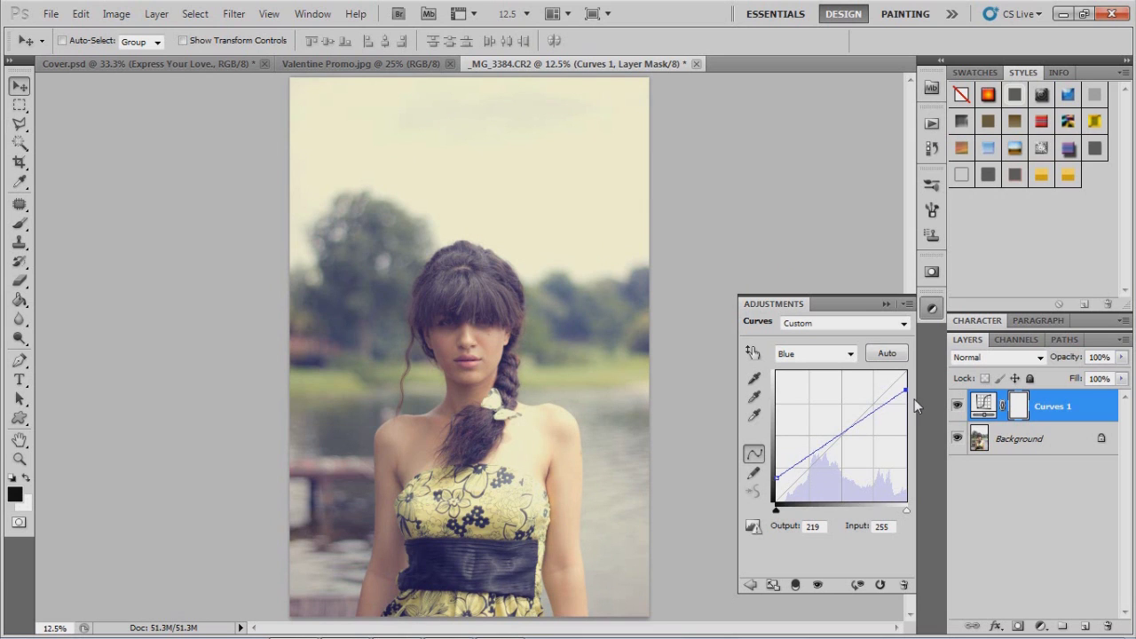
click(958, 406)
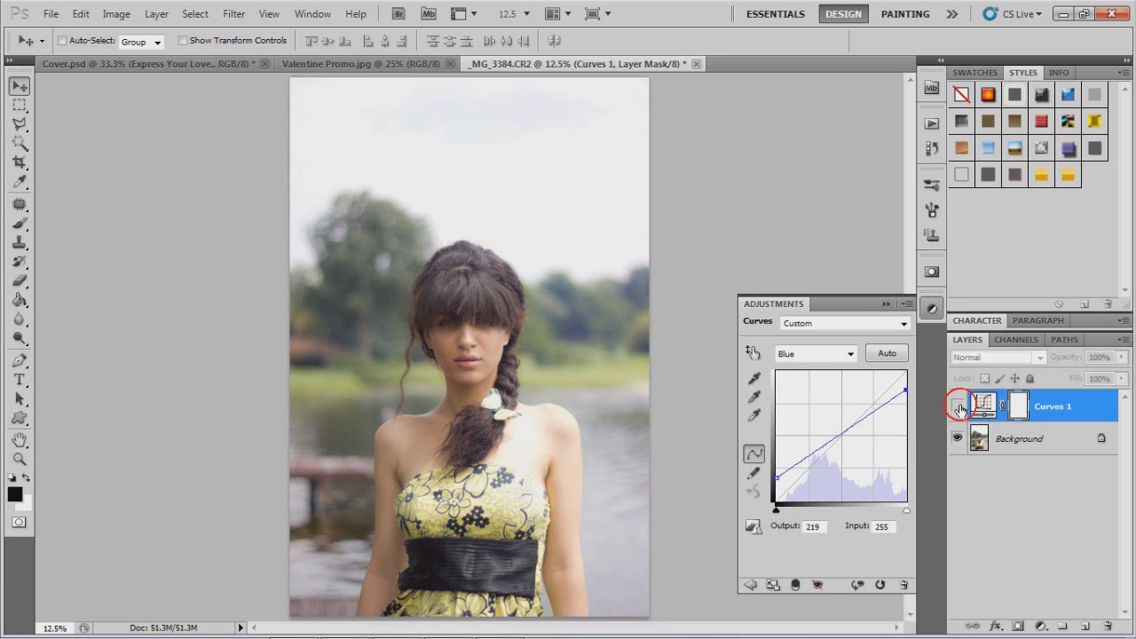
click(958, 406)
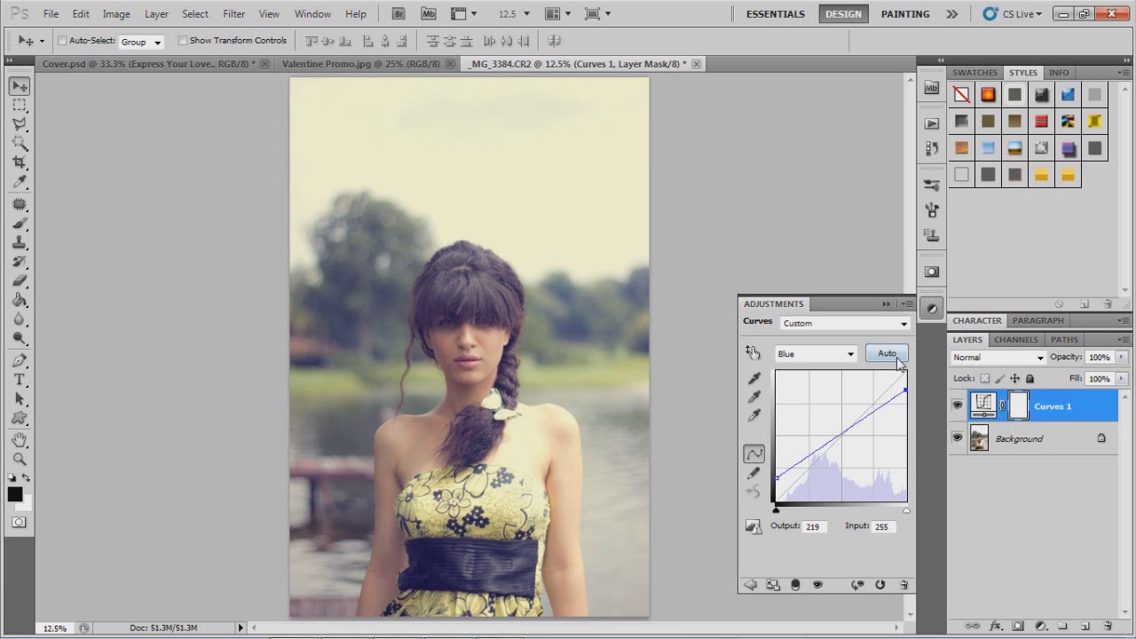
Pull the midpoint of the Green channel curve down to output 118 at input 128
click(848, 354)
click(818, 396)
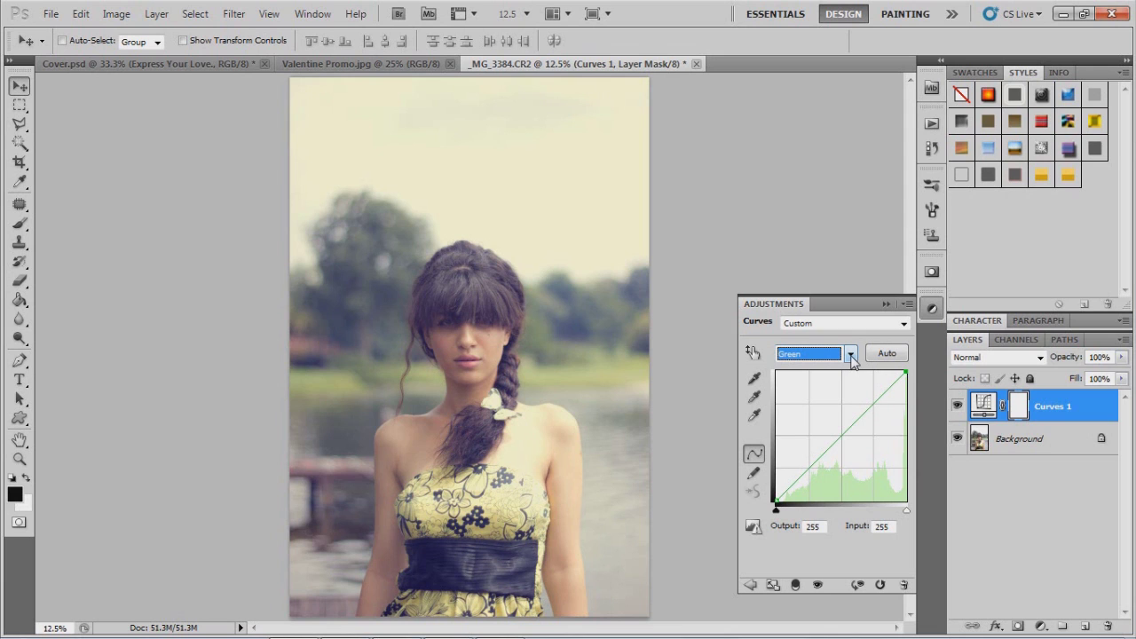
click(839, 437)
drag(839, 437, 842, 438)
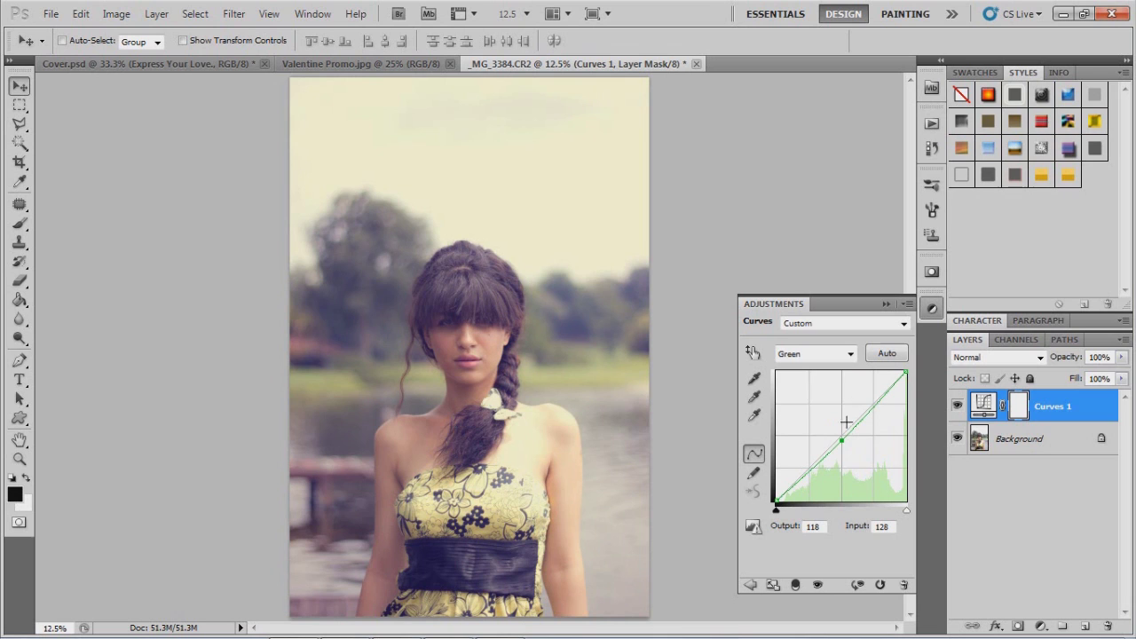
click(850, 354)
click(842, 398)
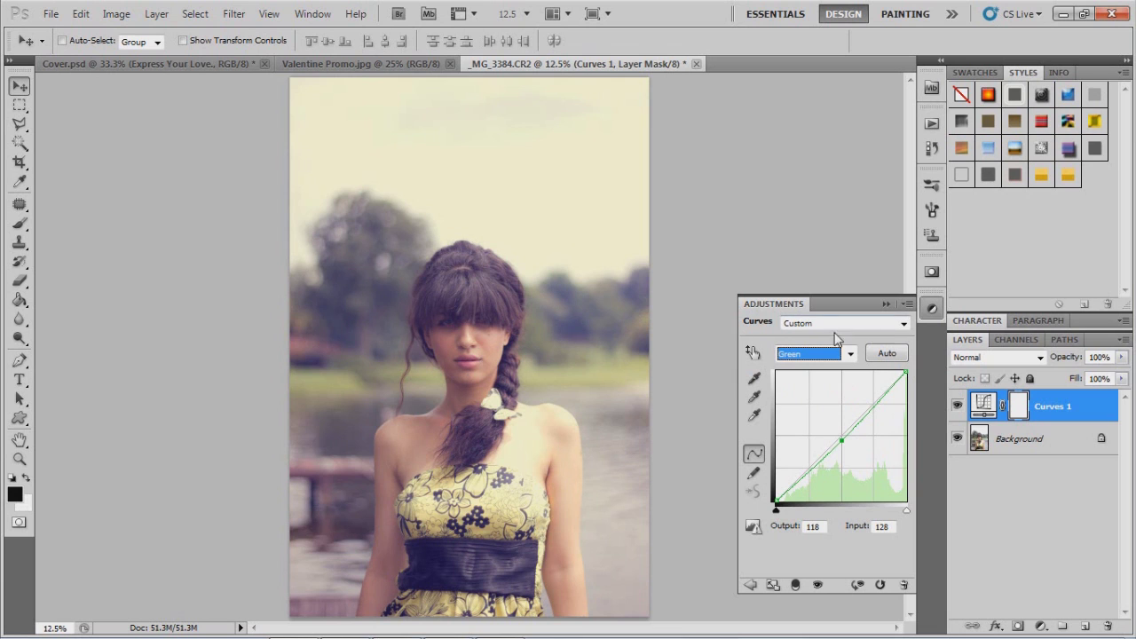
In the Red channel curve, raise the black point output to 25 and lower the white point output to 240
click(850, 354)
click(834, 383)
drag(776, 502, 777, 489)
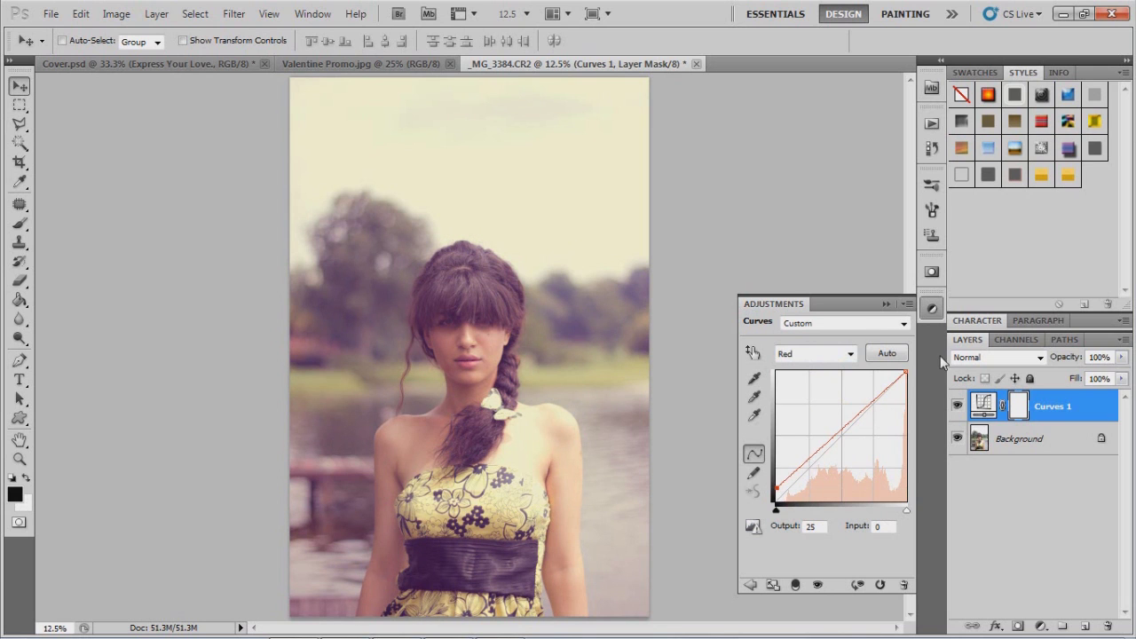
drag(906, 373, 915, 379)
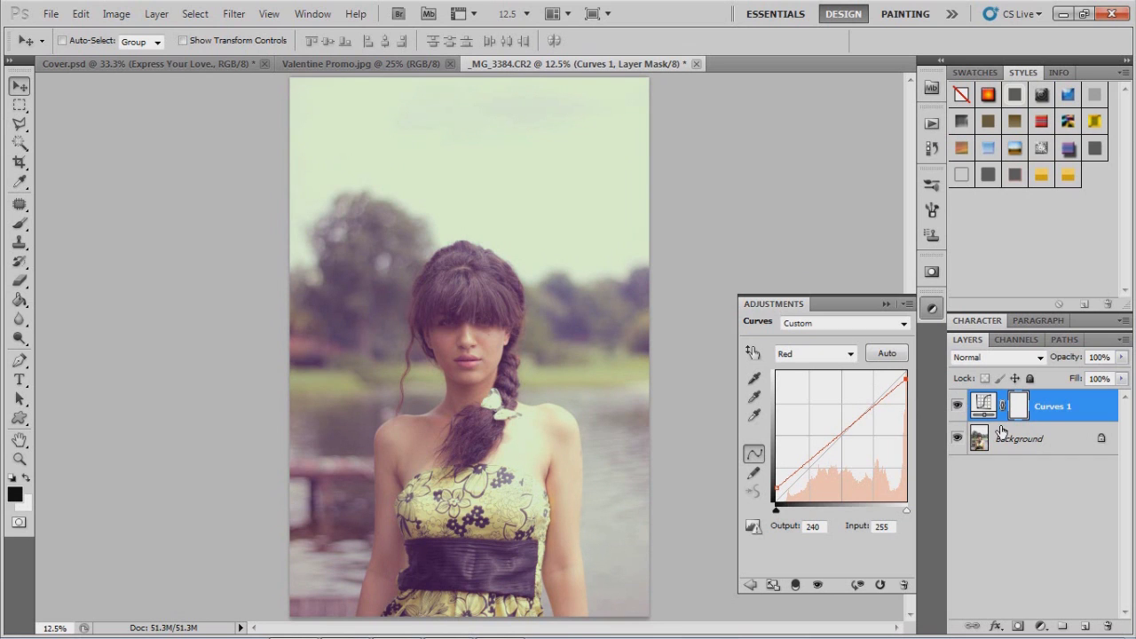
Lift the midtones of the composite RGB curve to output 126 at input 115 and compare the photo with and without the adjustment
click(849, 353)
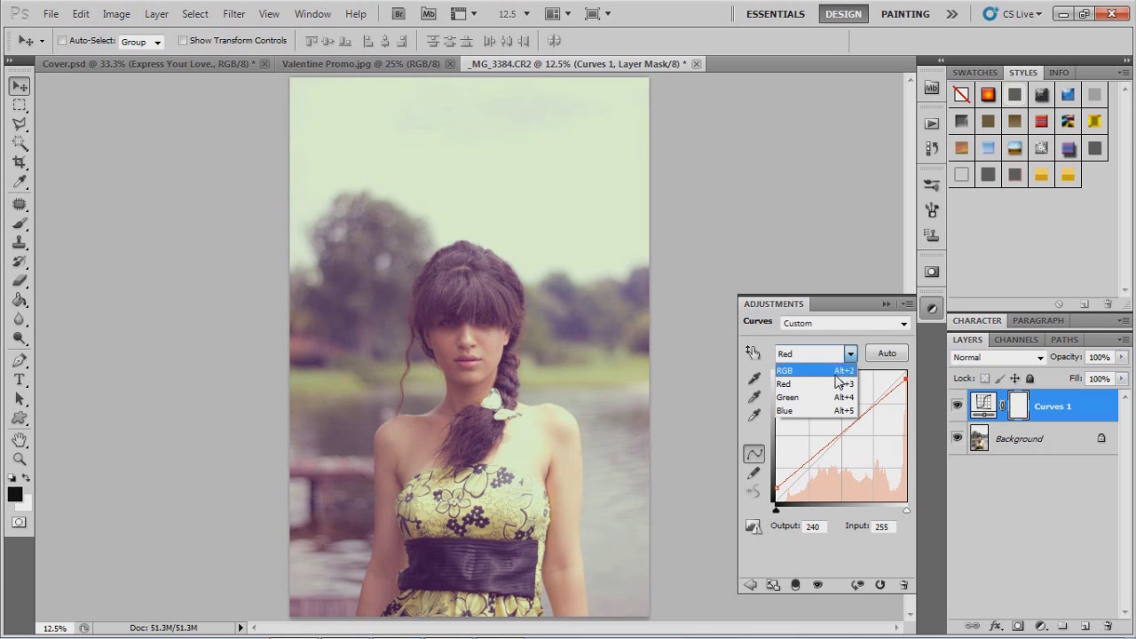
click(837, 370)
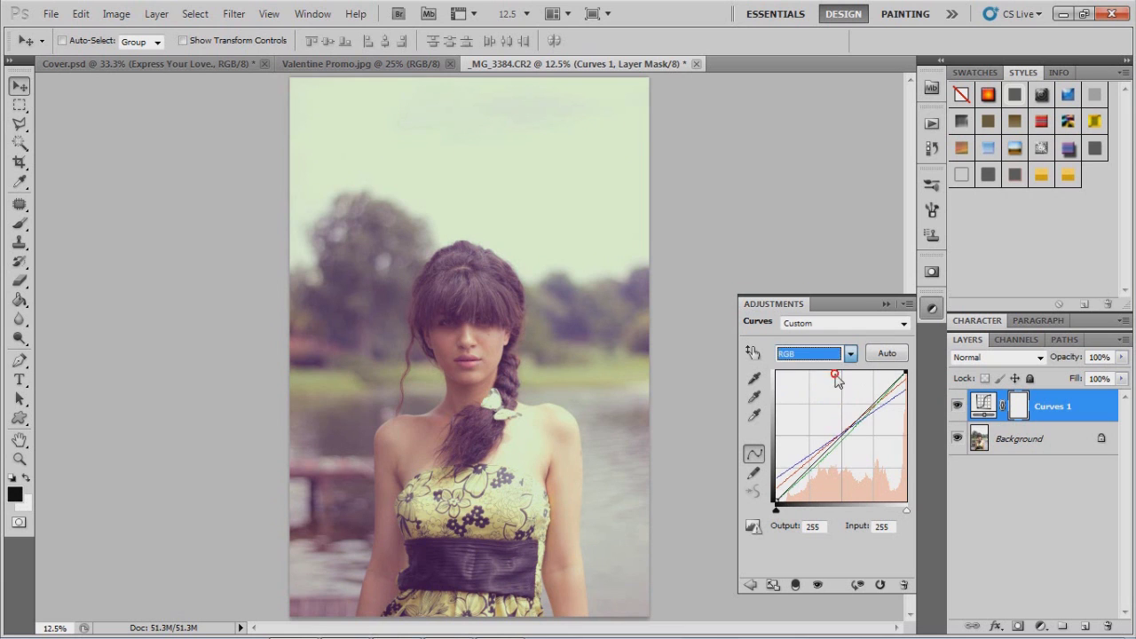
click(838, 437)
drag(838, 437, 834, 436)
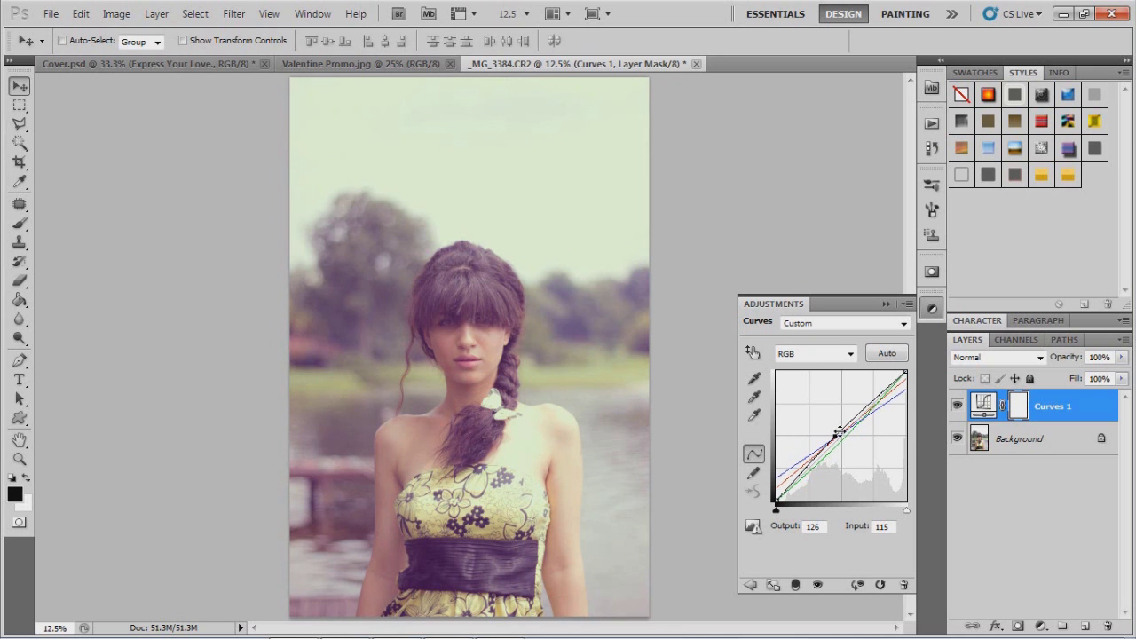
click(956, 405)
click(956, 406)
click(957, 407)
click(957, 407)
click(838, 435)
Duplicate the Background layer and merge the copy with the Curves 1 layer
click(1017, 434)
key(ctrl+j)
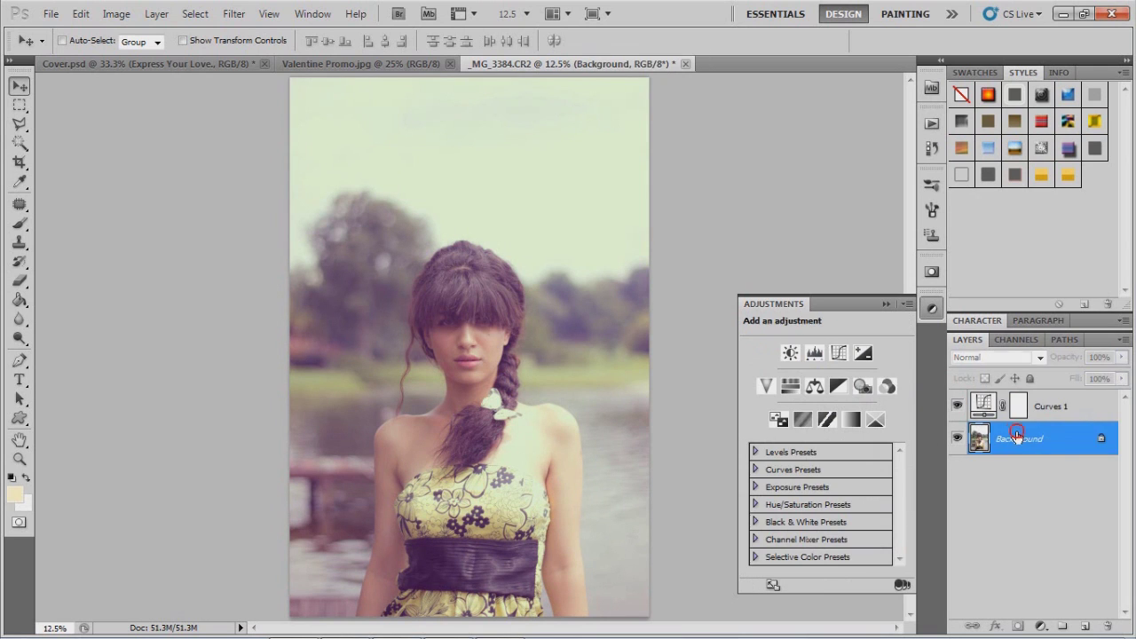
shift+click(1042, 410)
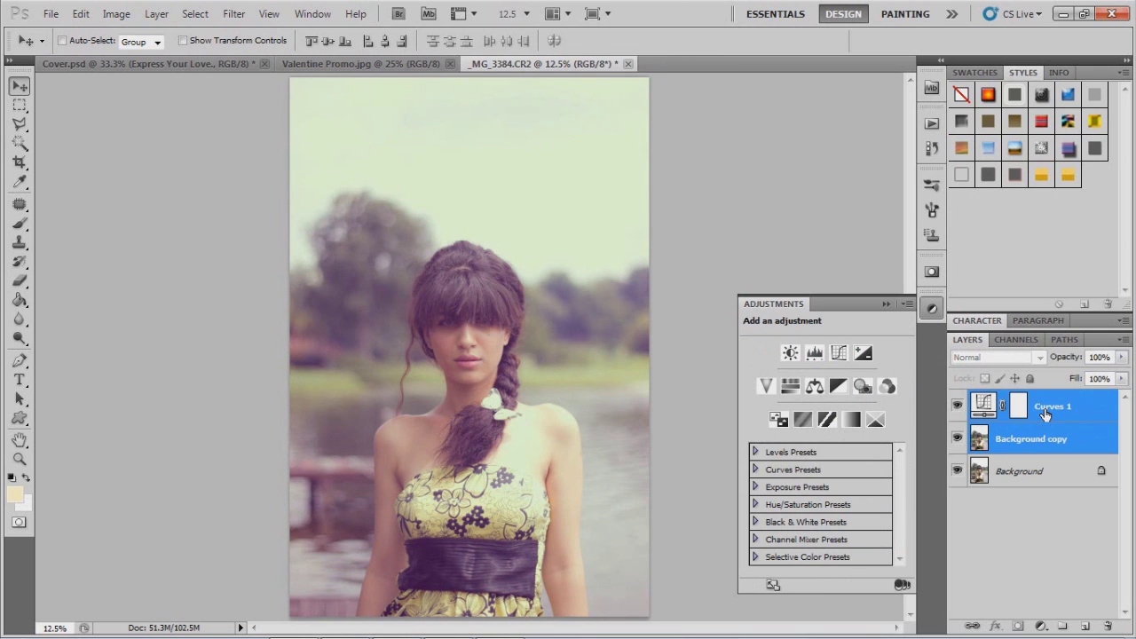
key(ctrl+e)
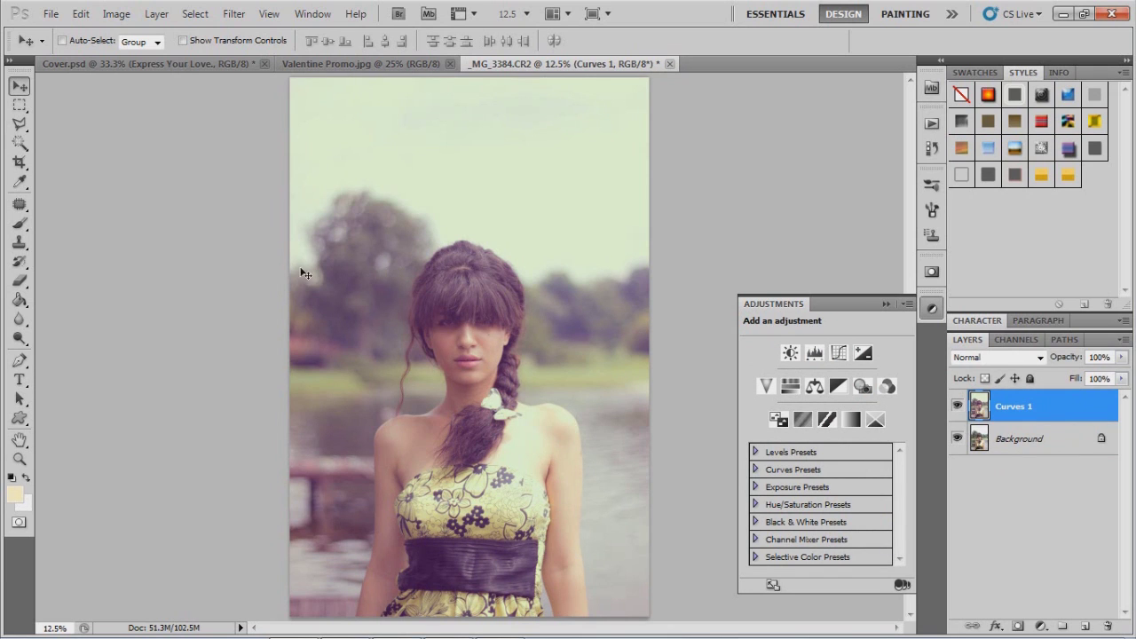
Set the Brush tool size to 2500 px and add a new empty layer above Curves 1
click(19, 224)
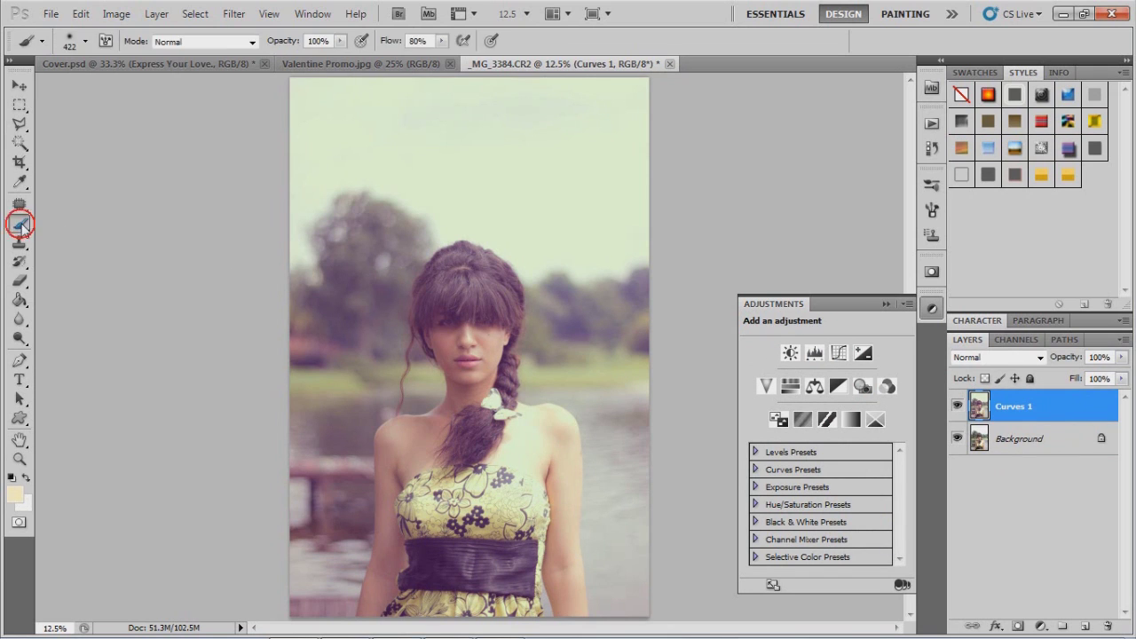
right_click(355, 256)
mouse_move(533, 255)
mouse_down()
mouse_move(578, 264)
mouse_move(734, 101)
mouse_up()
key(Return)
click(1085, 626)
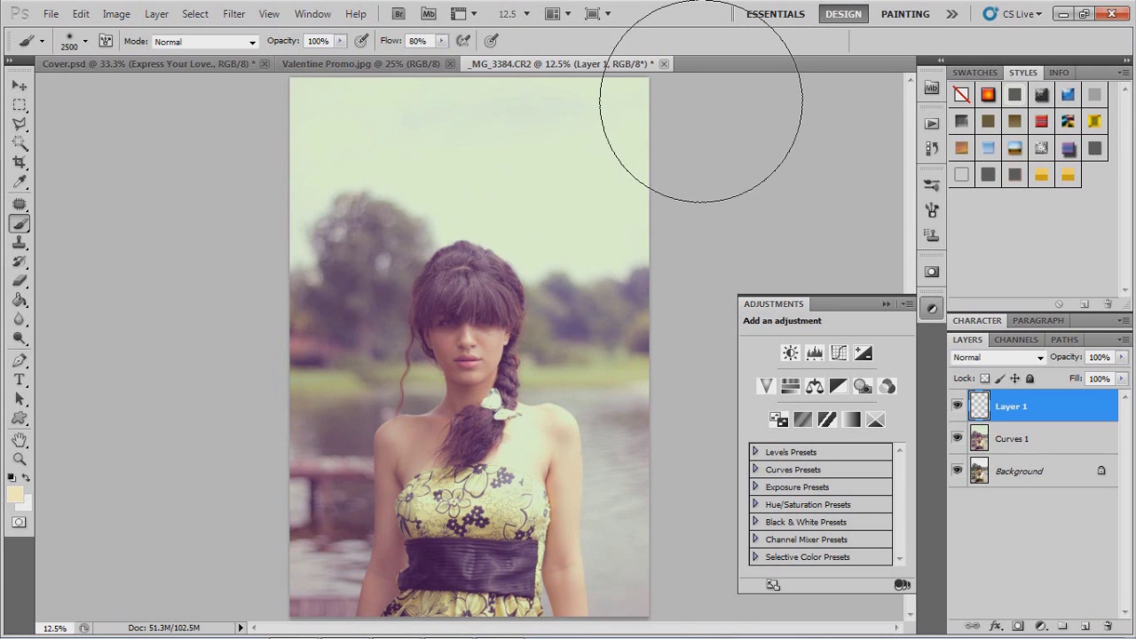
Paint single soft cream dabs over the left and right edges of the photo on the new layer
key(ctrl+minus)
click(322, 347)
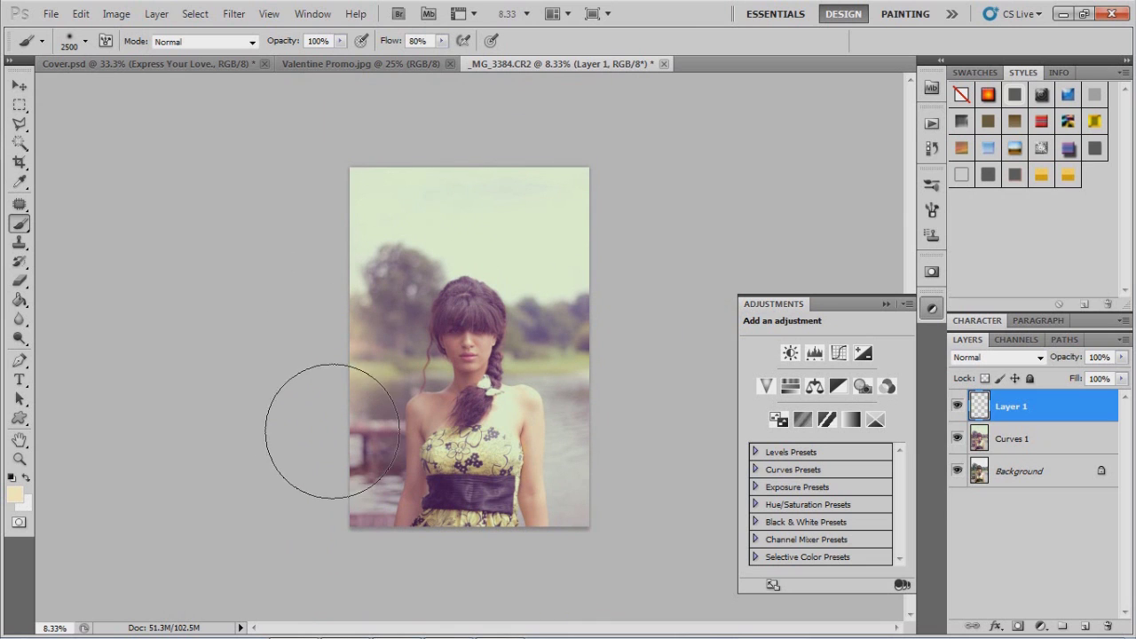
click(629, 415)
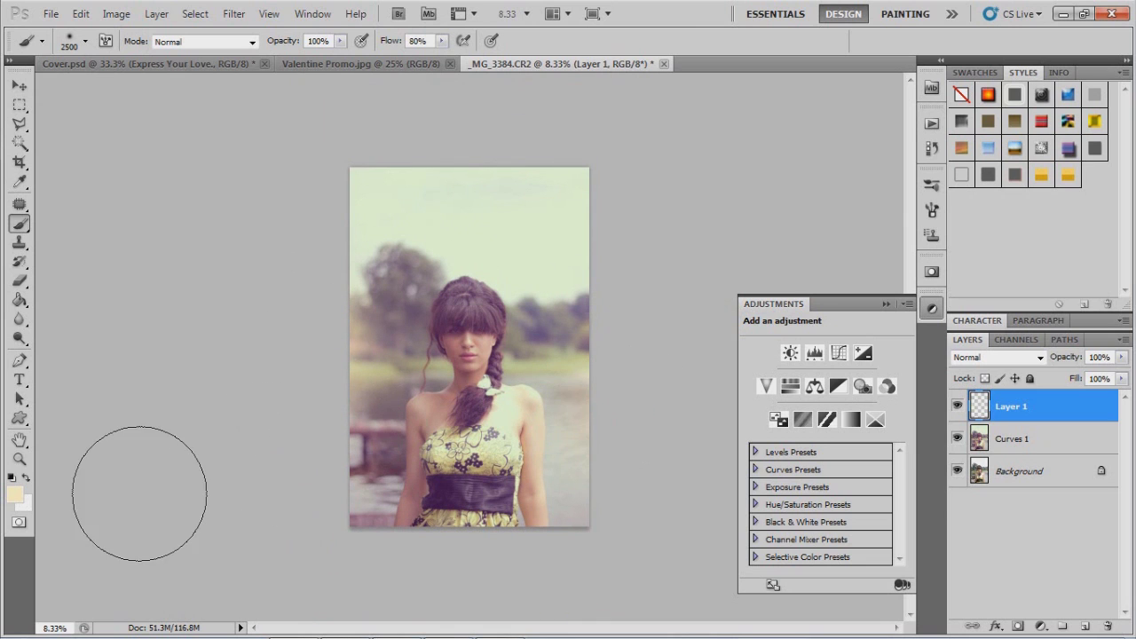
Swap to the white colour and dab soft glows on the right edge, the sky, and the upper-left and lower-left edges of the photo
key(x)
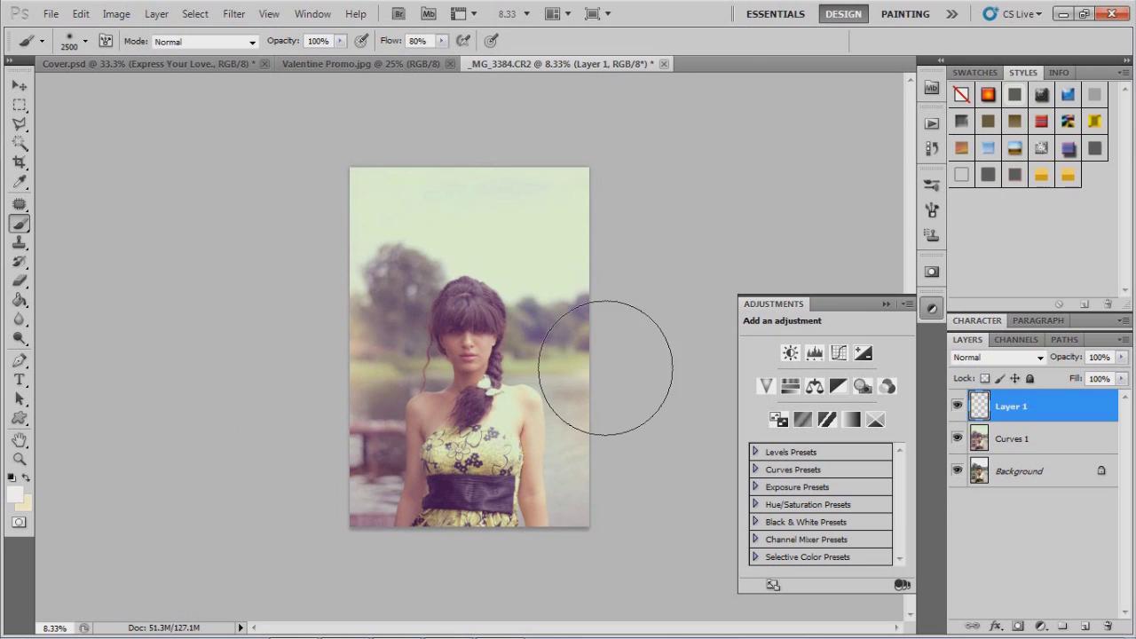
click(608, 328)
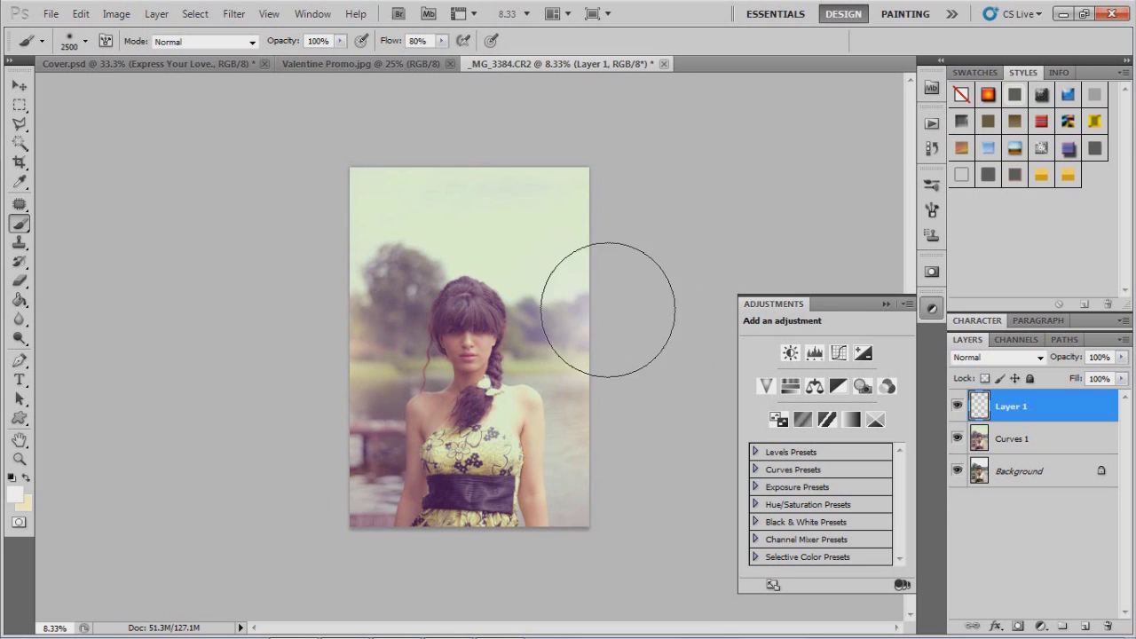
click(505, 233)
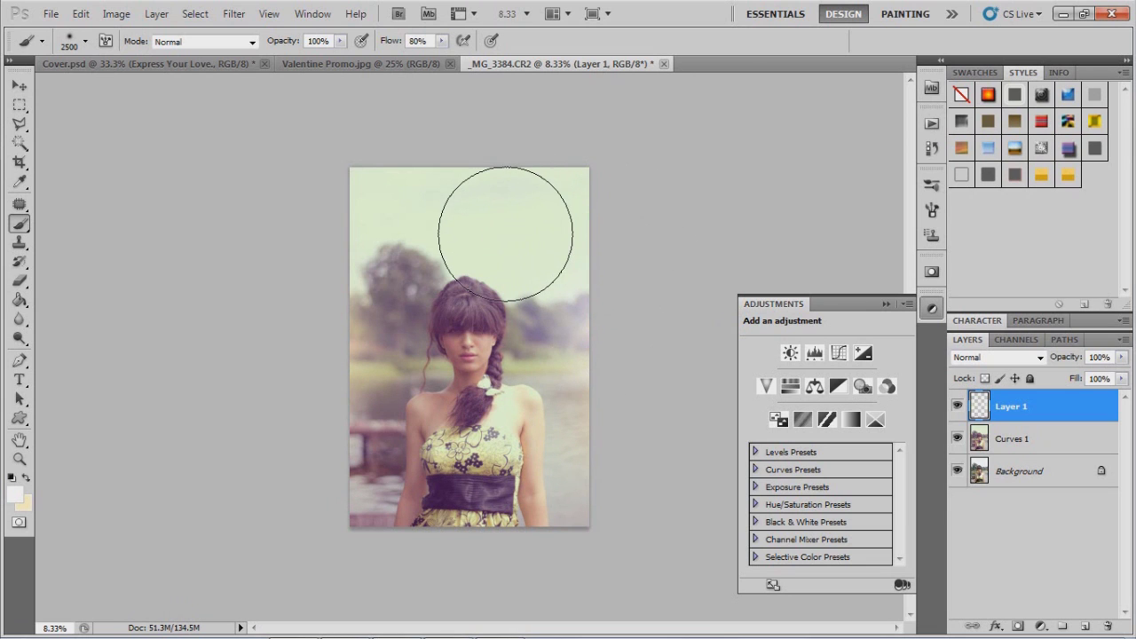
click(314, 226)
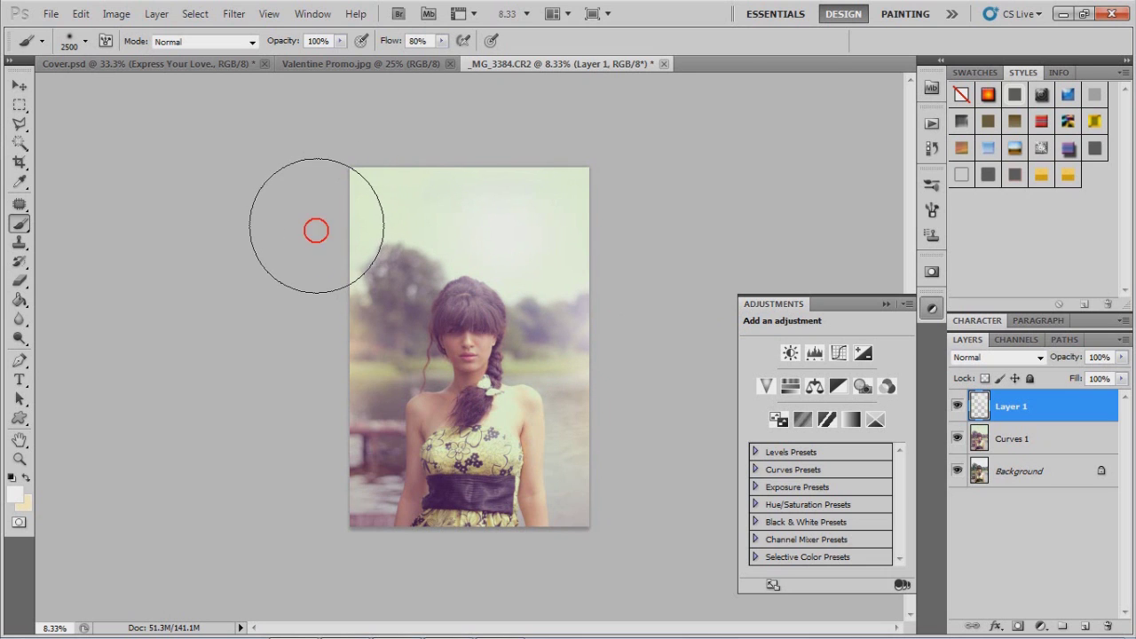
click(316, 519)
scroll(527, 477, down, 1)
scroll(527, 476, up, 2)
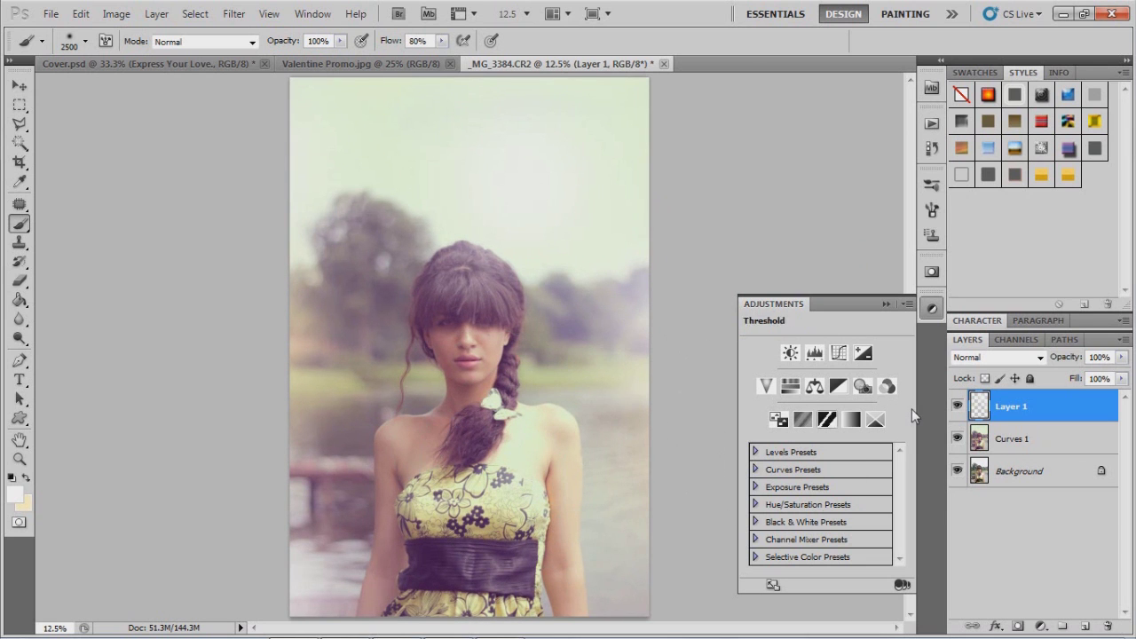
click(957, 405)
click(957, 406)
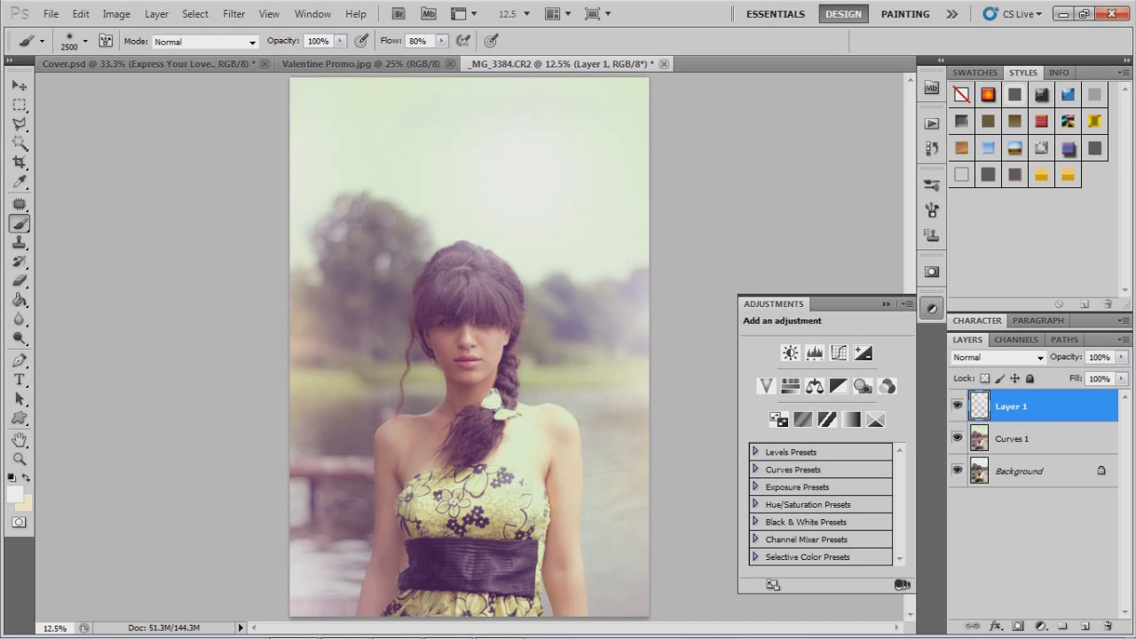
Lower Layer 1's opacity to 70% and merge it with the Curves 1 layer
click(1122, 357)
drag(1120, 376, 1098, 380)
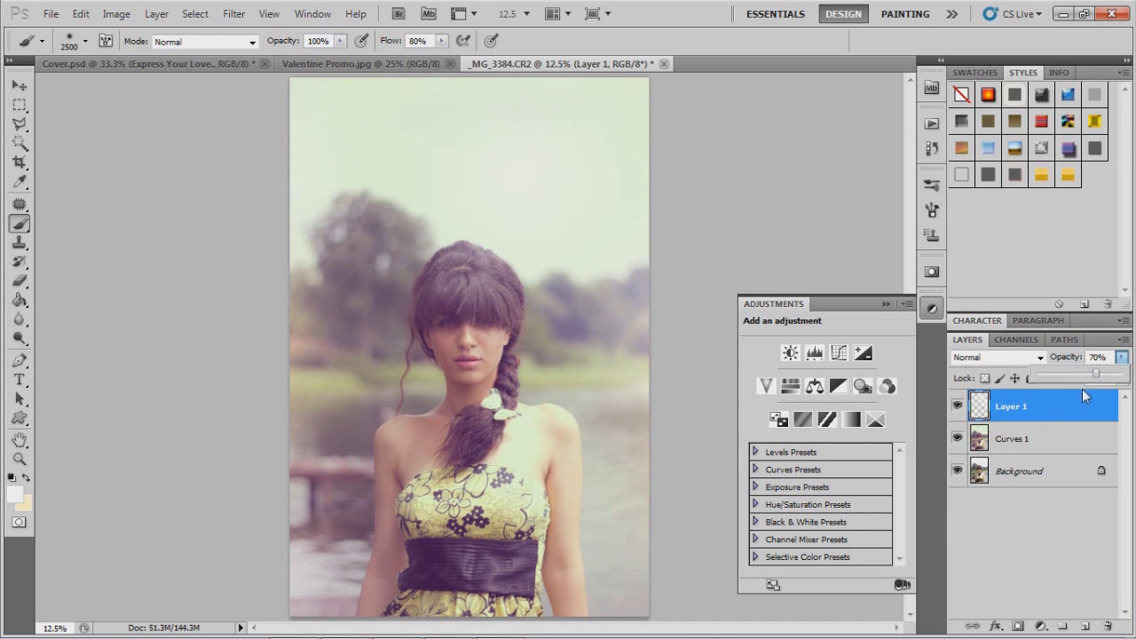
click(1035, 431)
shift+click(1035, 432)
key(ctrl+e)
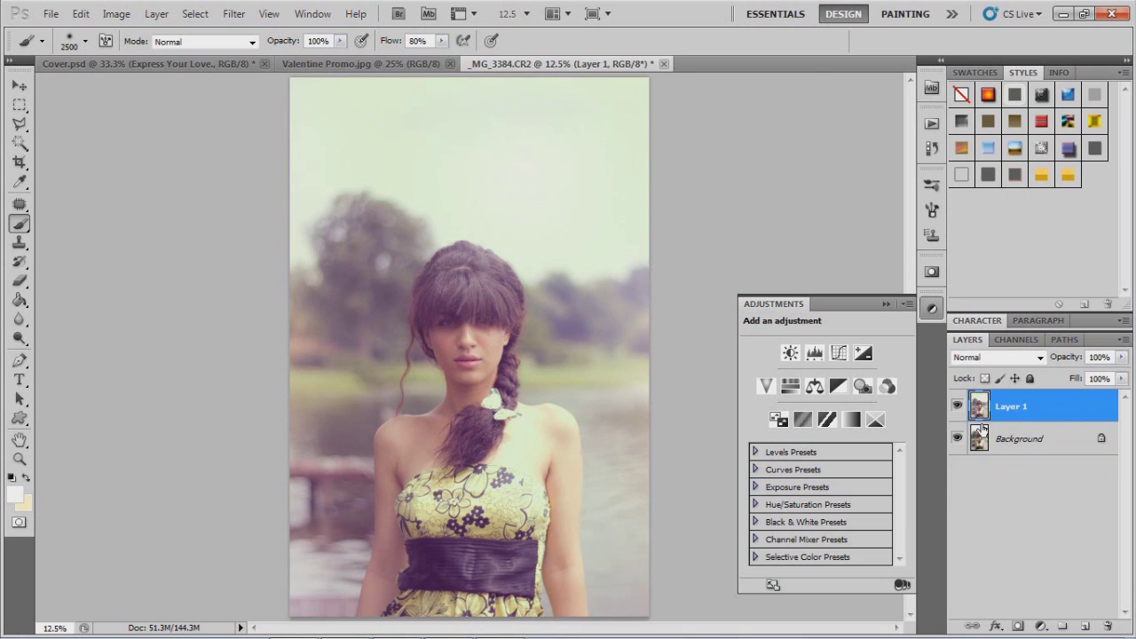
Duplicate the merged Layer 1 and set the copy's blend mode to Soft Light
key(ctrl+j)
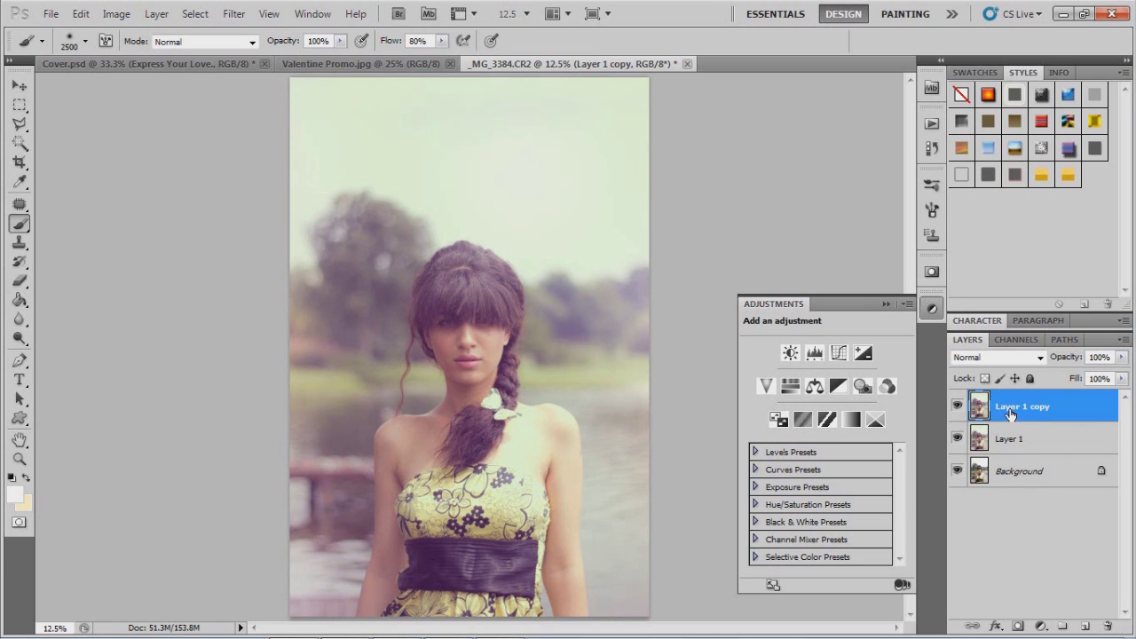
click(1040, 357)
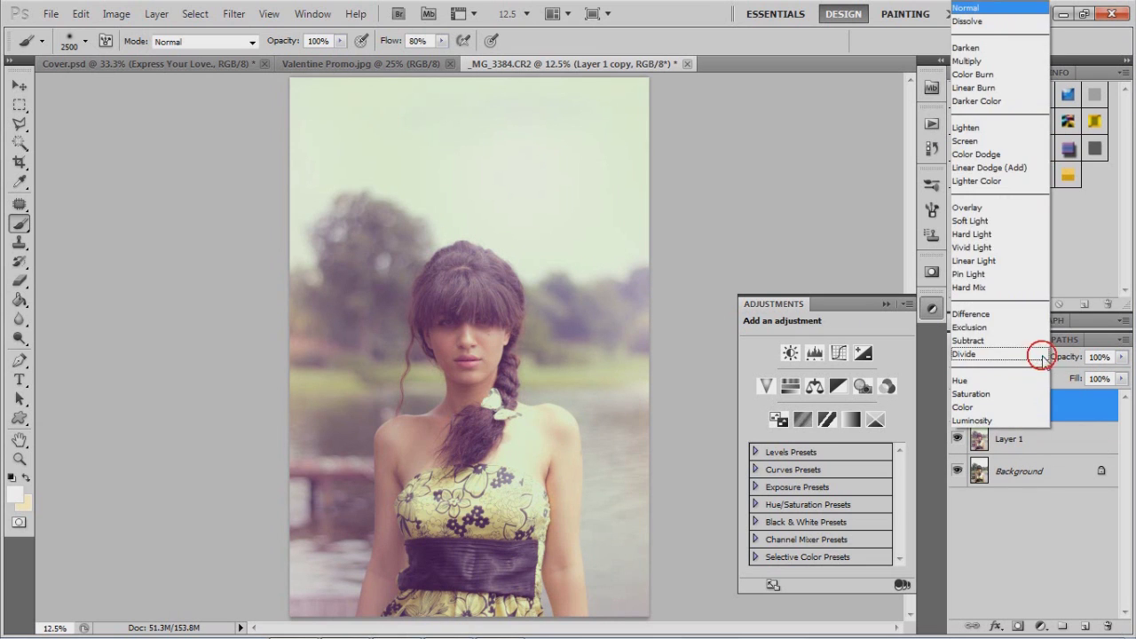
click(1072, 385)
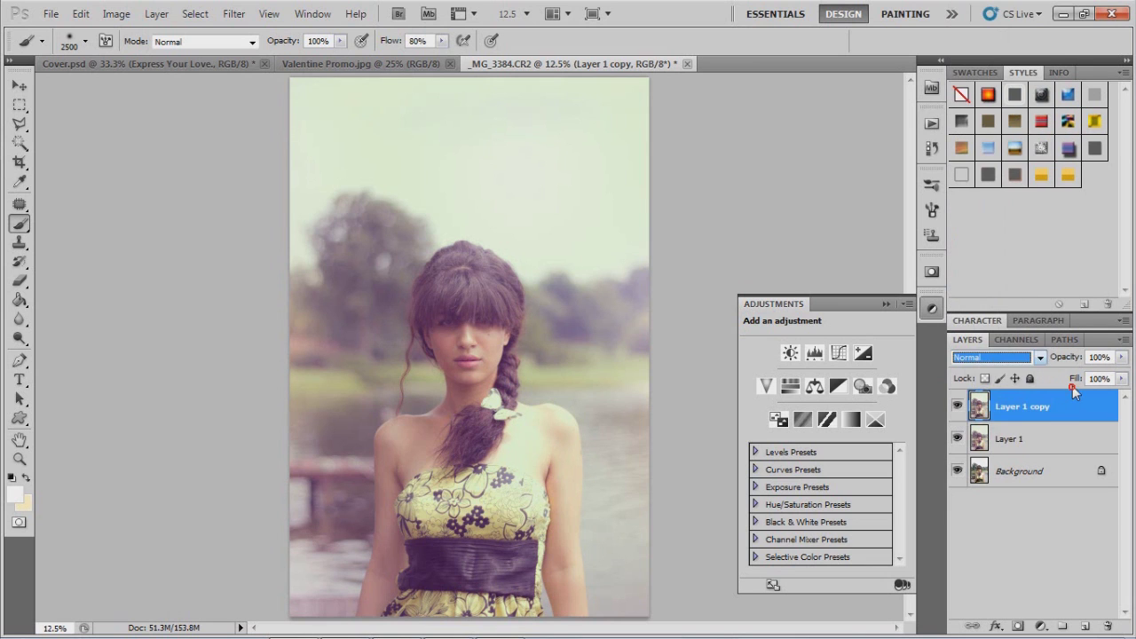
click(1042, 362)
click(1061, 377)
click(1040, 358)
click(983, 222)
Reduce the Soft Light copy's opacity to 16%, checking its effect on the photo
click(1119, 357)
drag(1120, 374, 1051, 377)
click(945, 412)
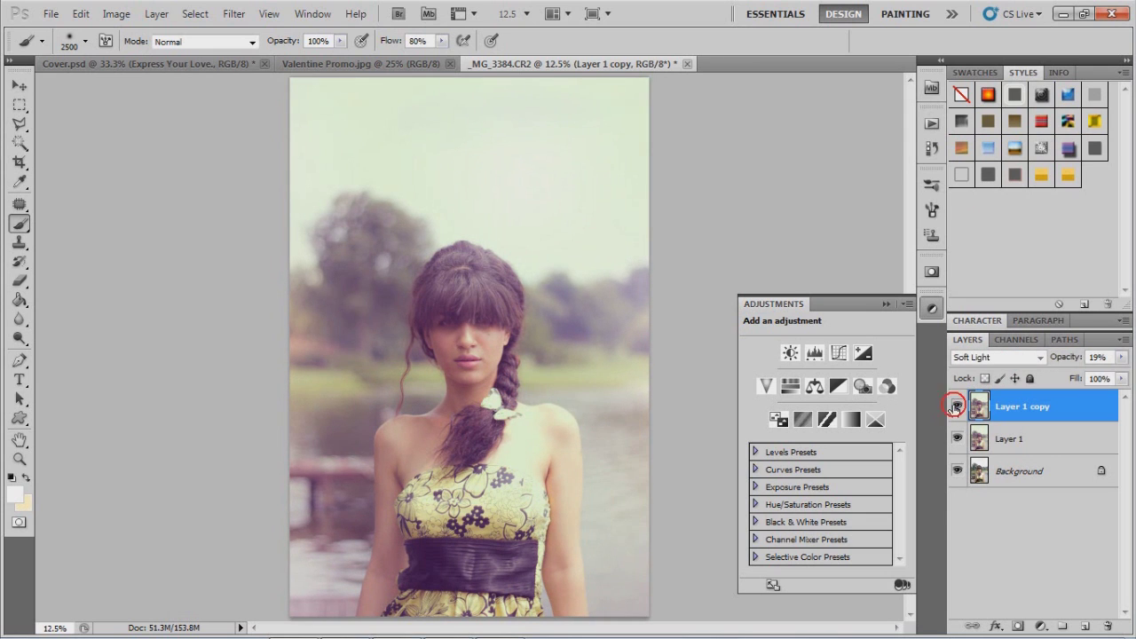
click(1120, 357)
drag(1052, 374, 1050, 375)
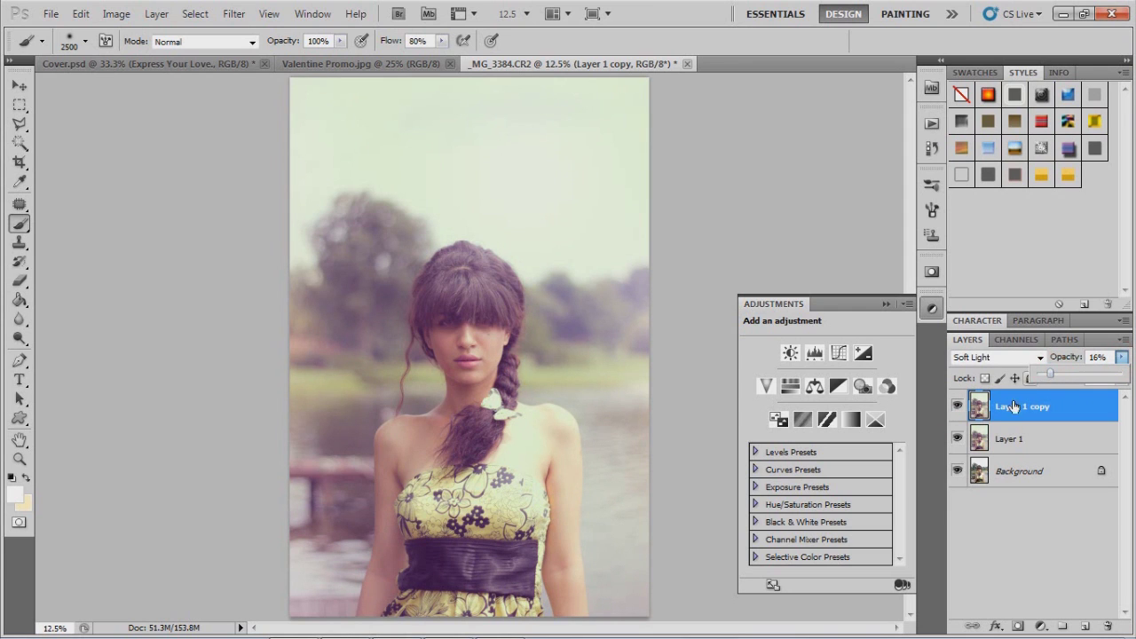
Merge the Soft Light copy with Layer 1 and duplicate the merged layer
shift+click(1001, 437)
key(ctrl+e)
key(ctrl+j)
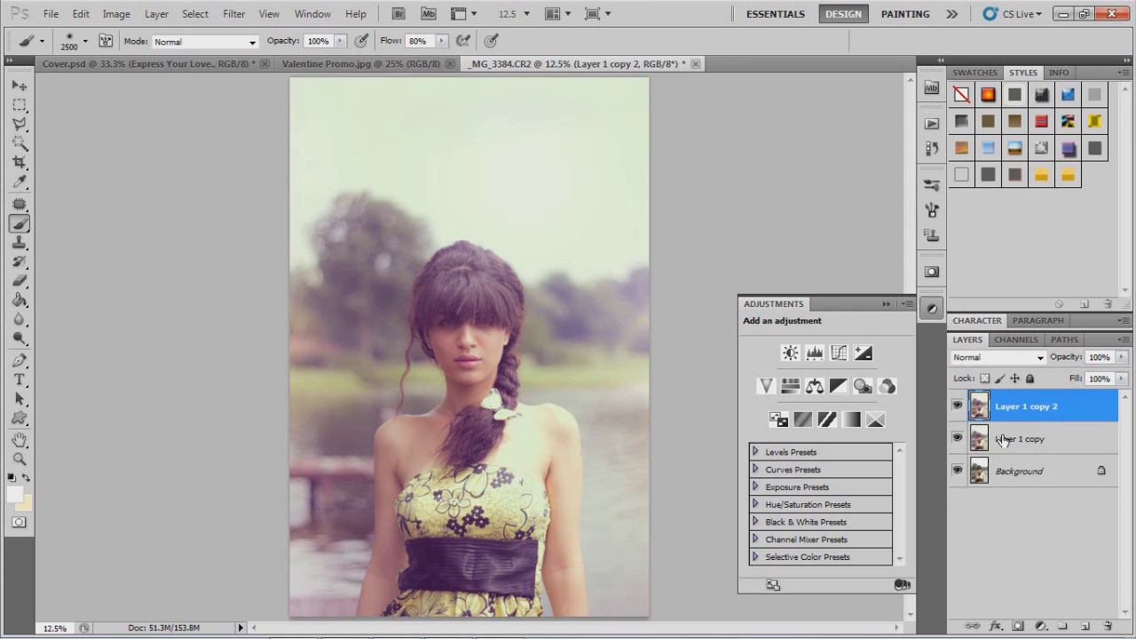
Apply a High Pass filter with a 4.0 pixel radius to the duplicate and set its blend mode to Hard Light
click(235, 16)
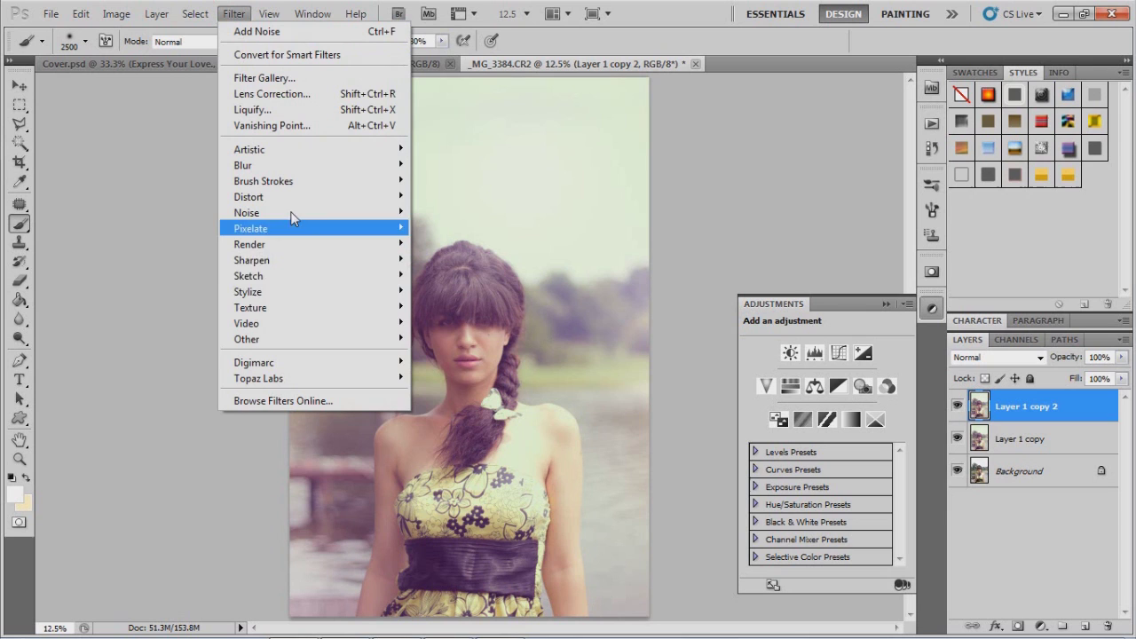
mouse_move(379, 342)
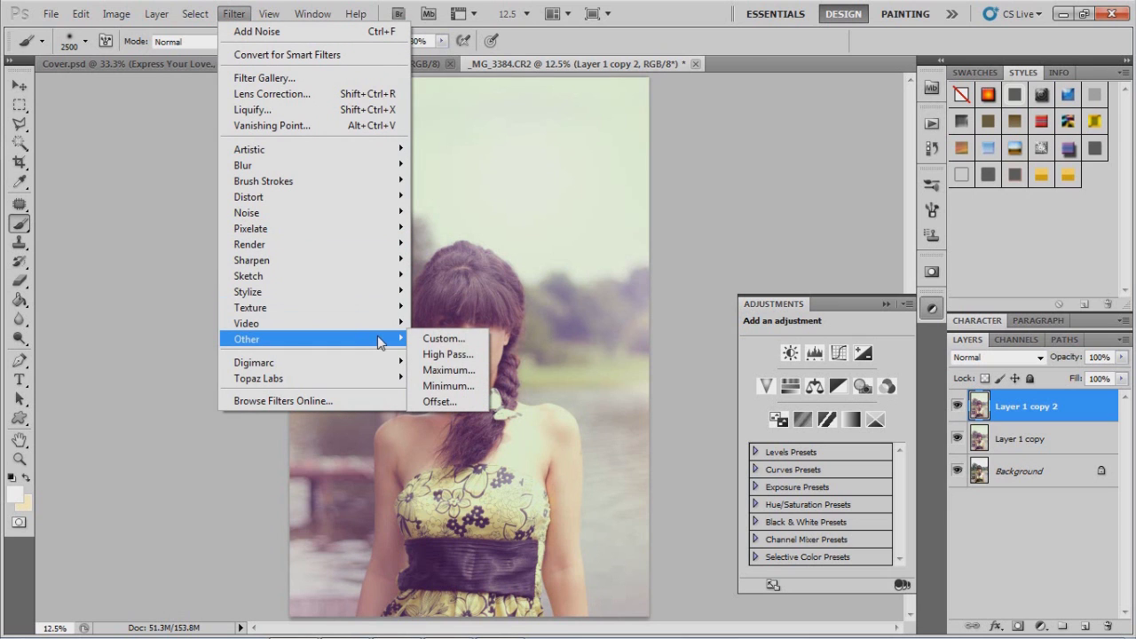
click(448, 354)
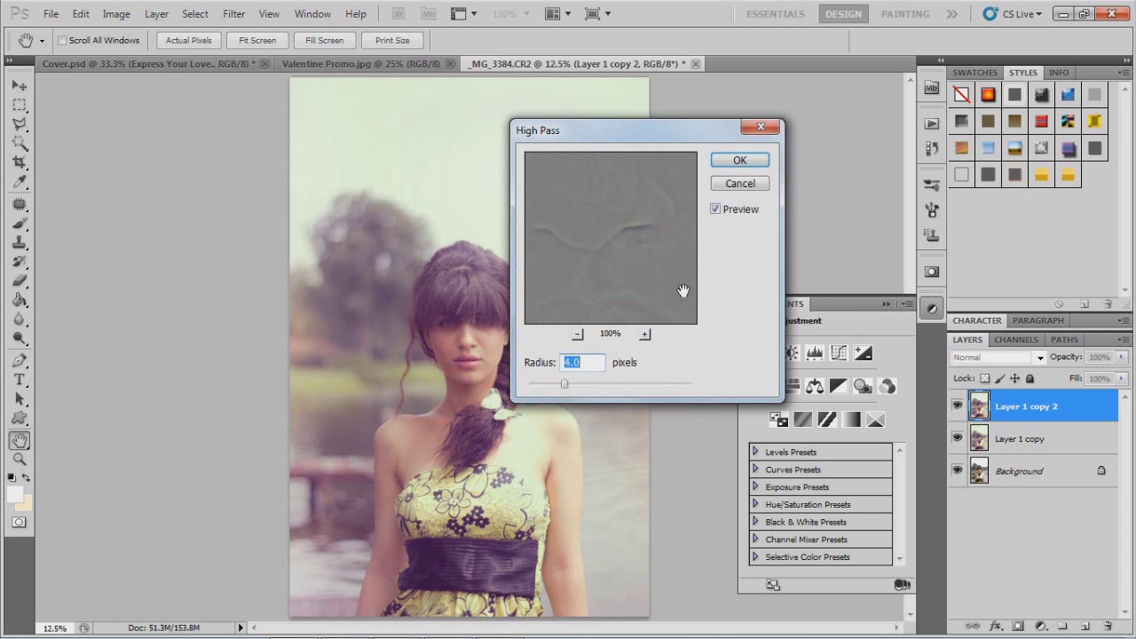
click(739, 161)
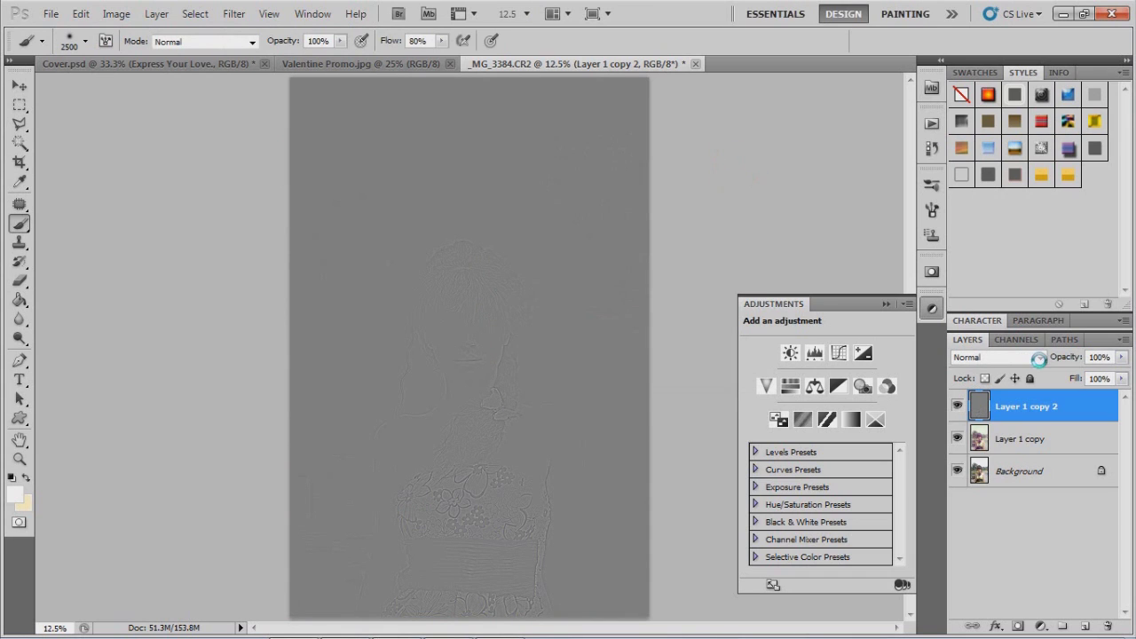
click(1041, 357)
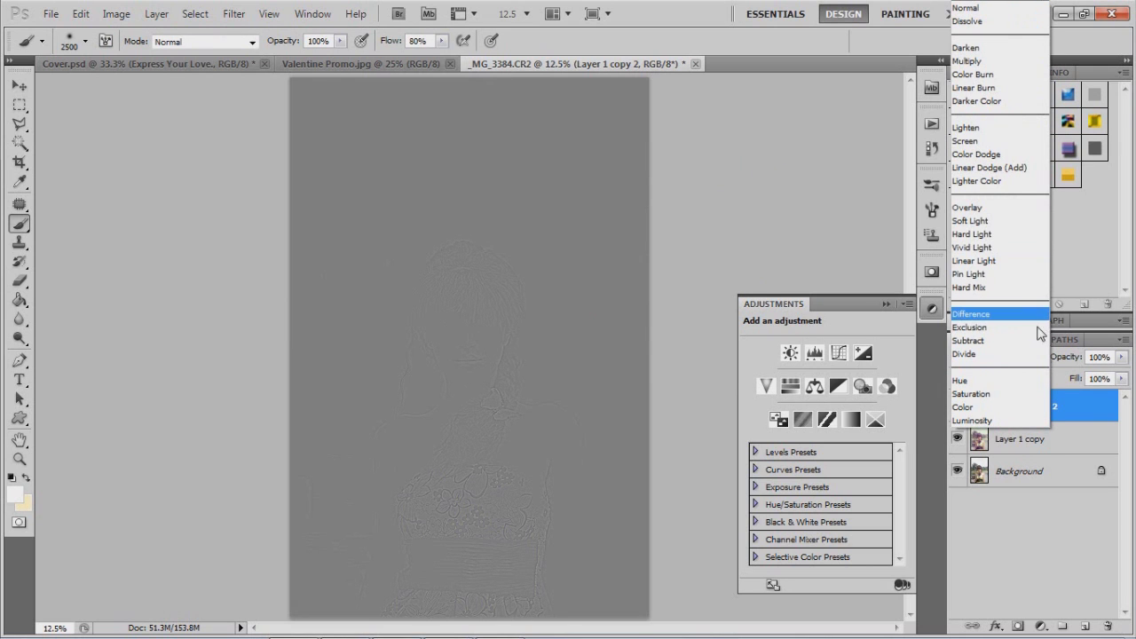
click(997, 222)
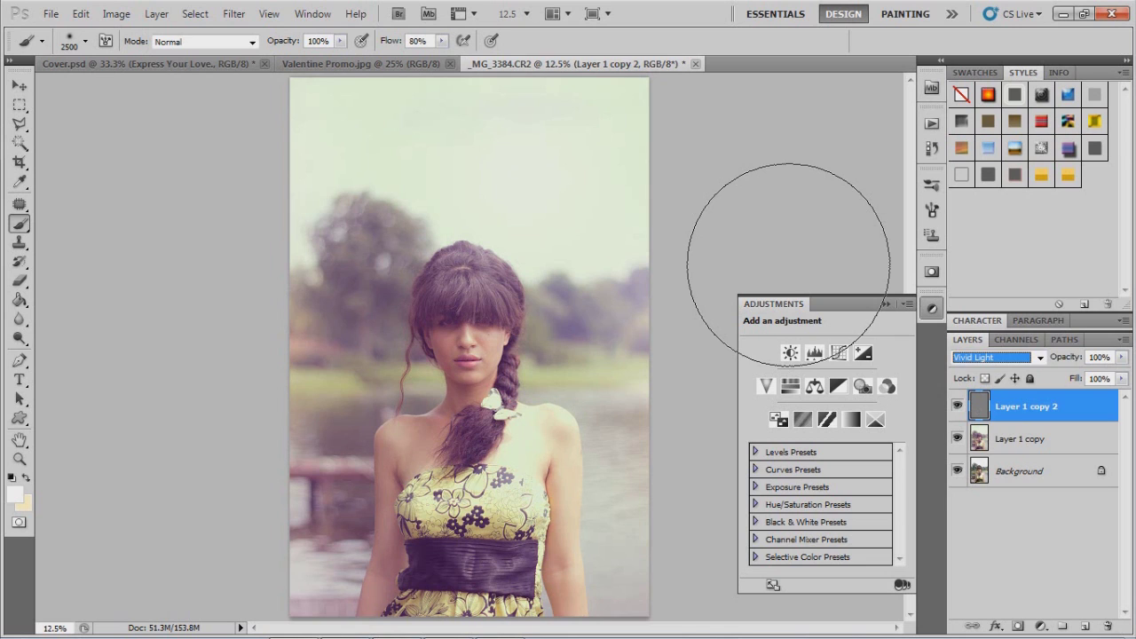
Compare the portrait with and without the High Pass sharpening by hiding and showing Layer 1 copy 2
click(957, 407)
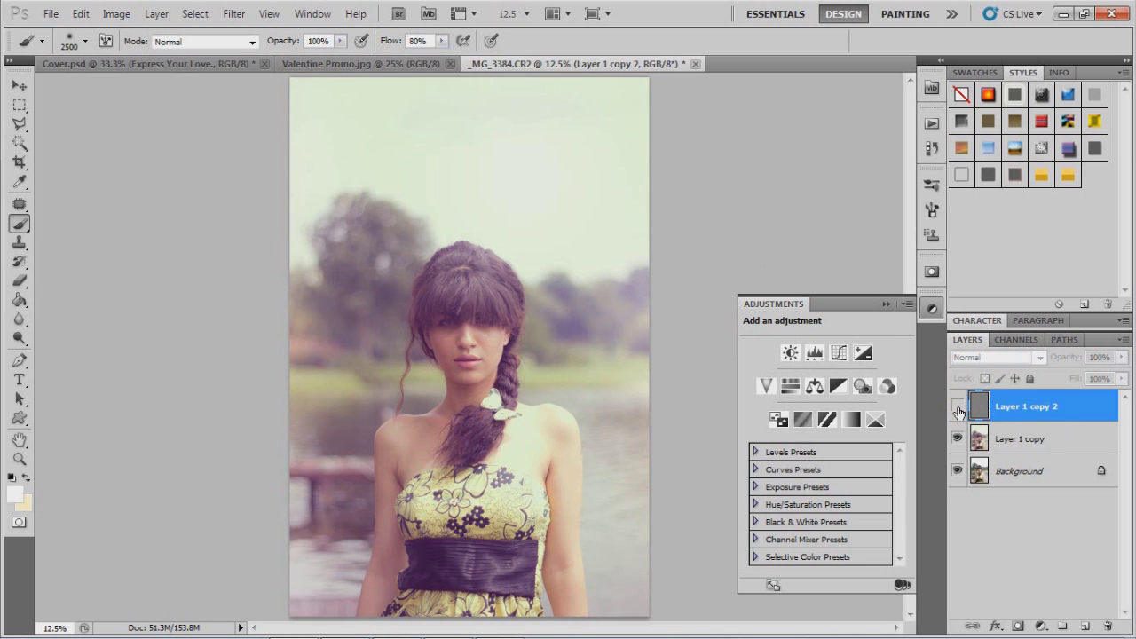
key(ctrl+plus)
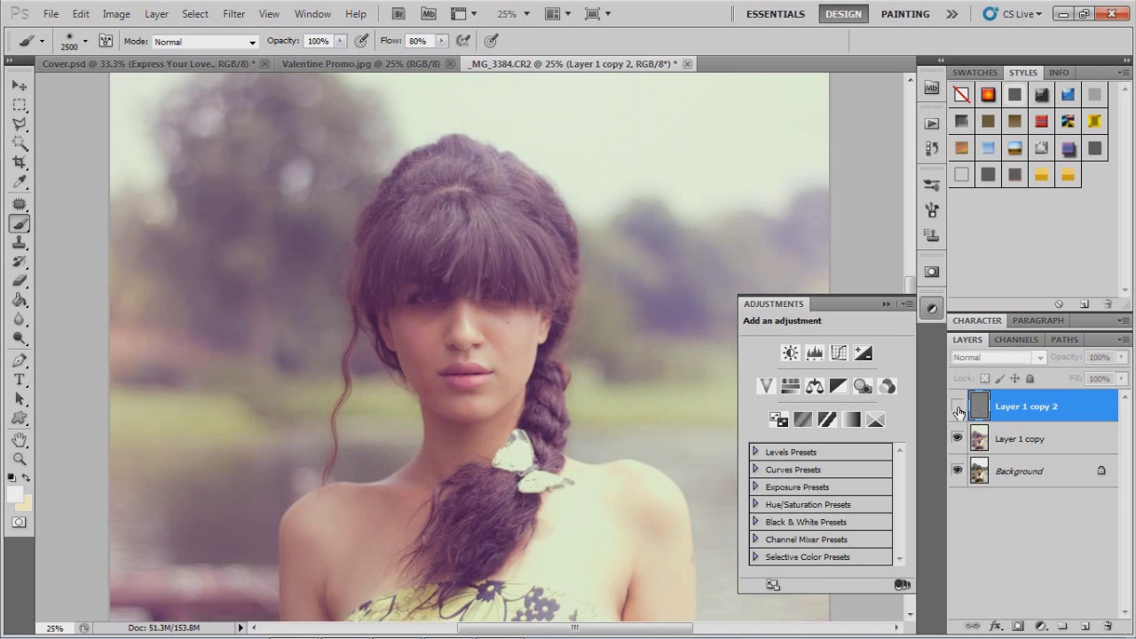
click(957, 407)
click(958, 407)
click(957, 408)
click(957, 407)
click(958, 407)
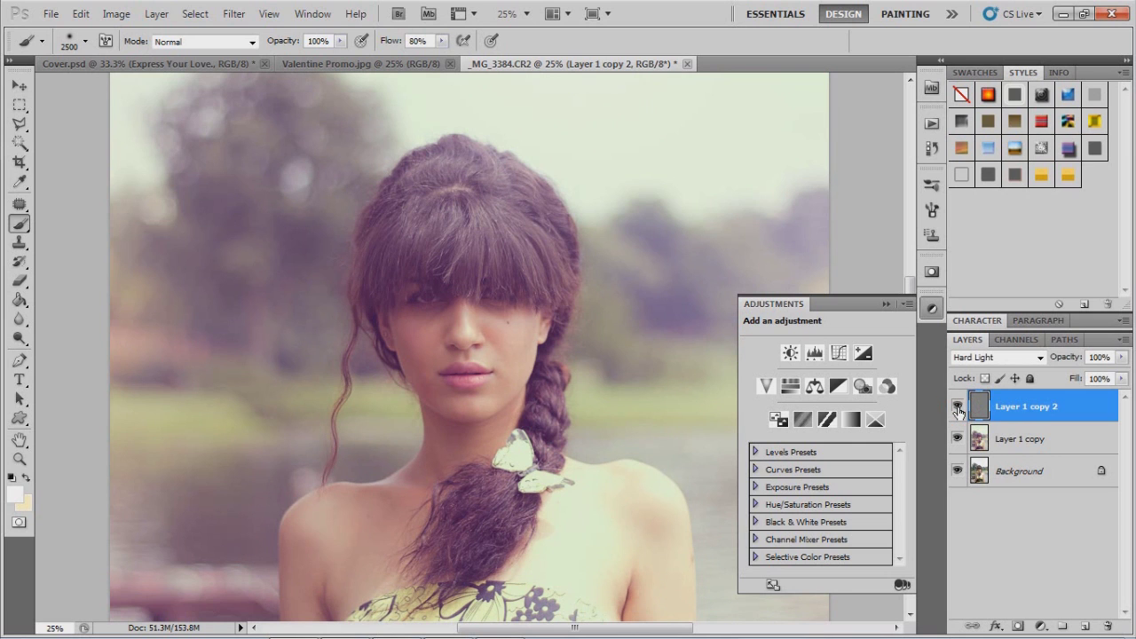
key(ctrl+minus)
key(ctrl+minus)
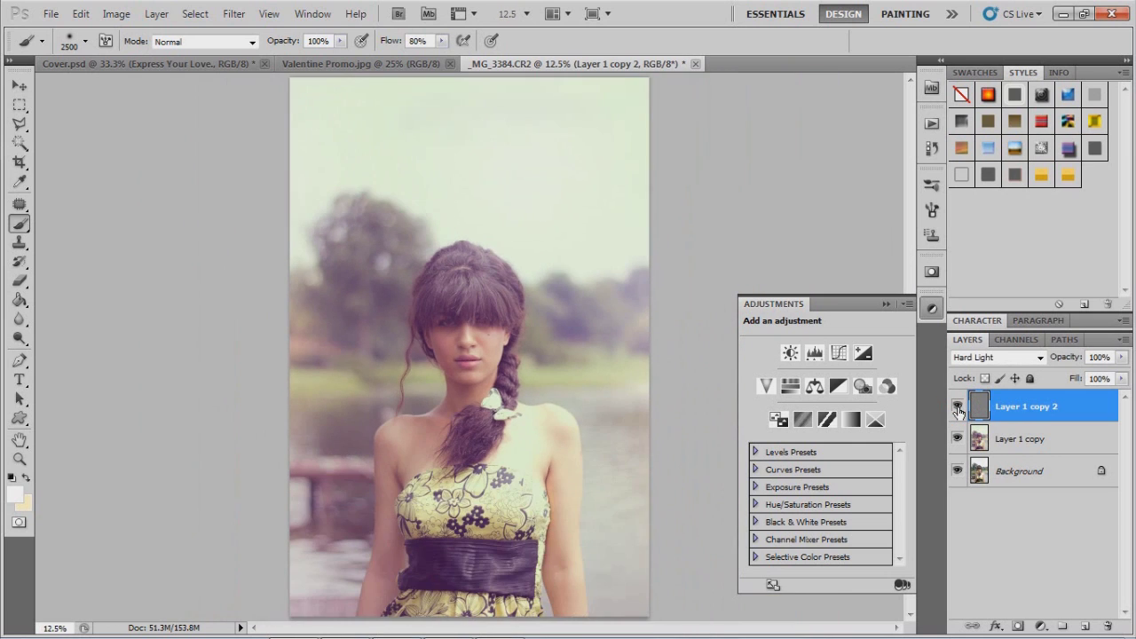
Add a layer mask to Layer 1 copy 2 and reduce the brush size to 72 px
click(1018, 626)
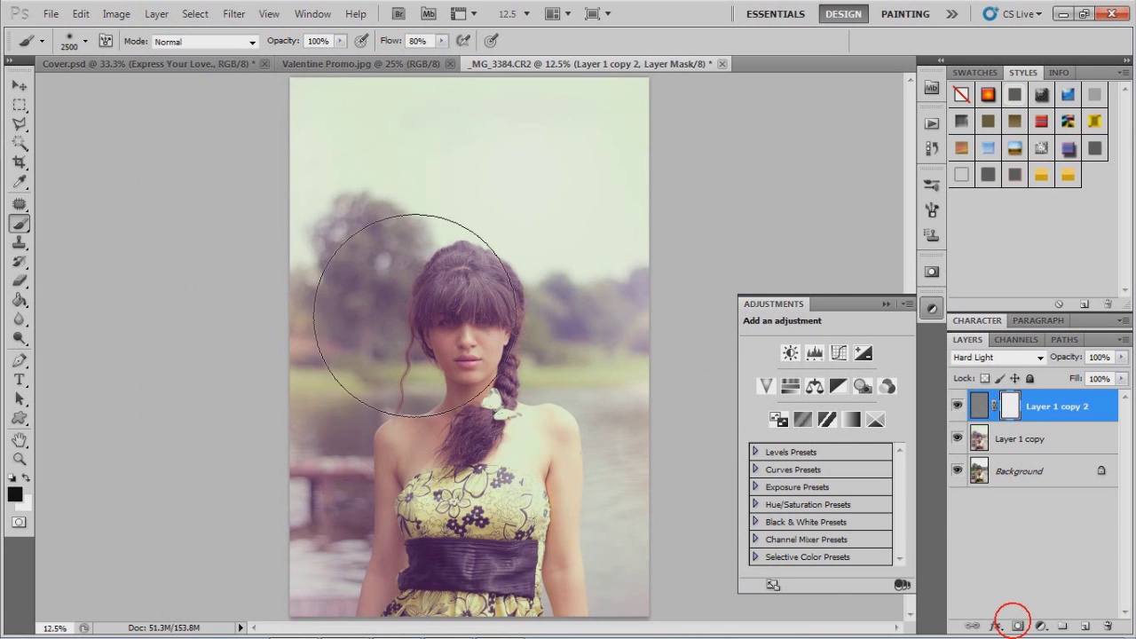
right_click(564, 233)
drag(661, 255, 633, 259)
key(Return)
key(ctrl+plus)
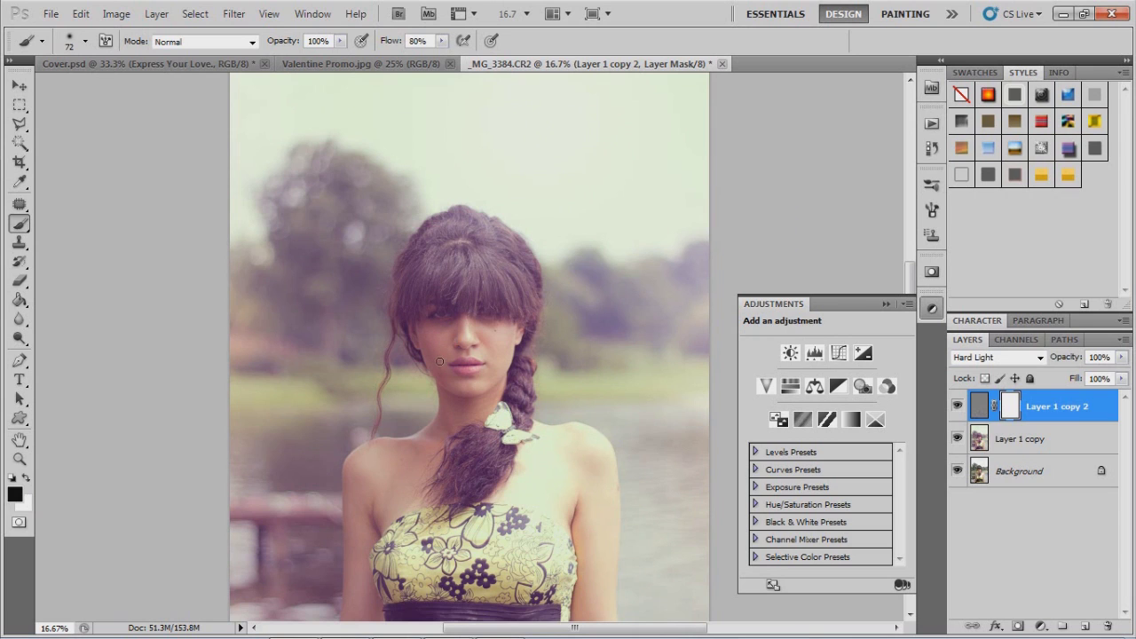
Paint black over the woman's facial skin on the layer mask to remove the sharpening there
click(447, 351)
mouse_move(467, 378)
mouse_down()
mouse_move(501, 367)
mouse_move(472, 323)
mouse_move(506, 328)
mouse_move(500, 355)
mouse_move(472, 325)
mouse_move(424, 327)
mouse_move(451, 383)
mouse_move(445, 372)
mouse_move(481, 387)
mouse_move(469, 393)
mouse_move(494, 375)
mouse_move(496, 357)
mouse_move(441, 334)
mouse_up()
key(ctrl+minus)
key(ctrl+minus)
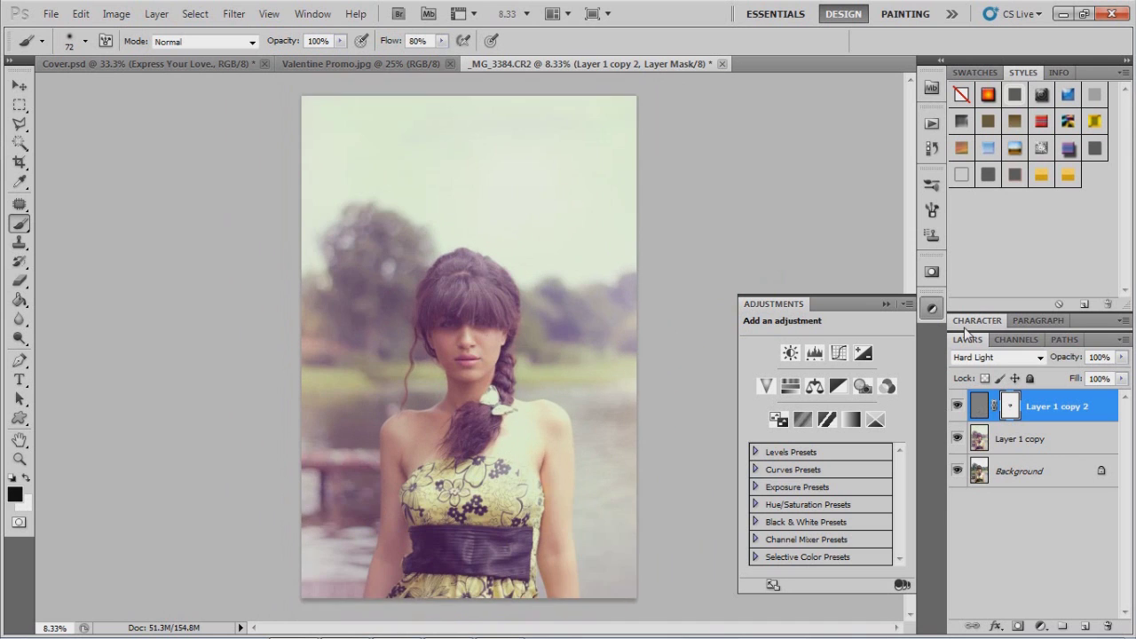
Merge the masked sharpening layer with the Layer 1 copy layer
key(ctrl+plus)
shift+click(1016, 443)
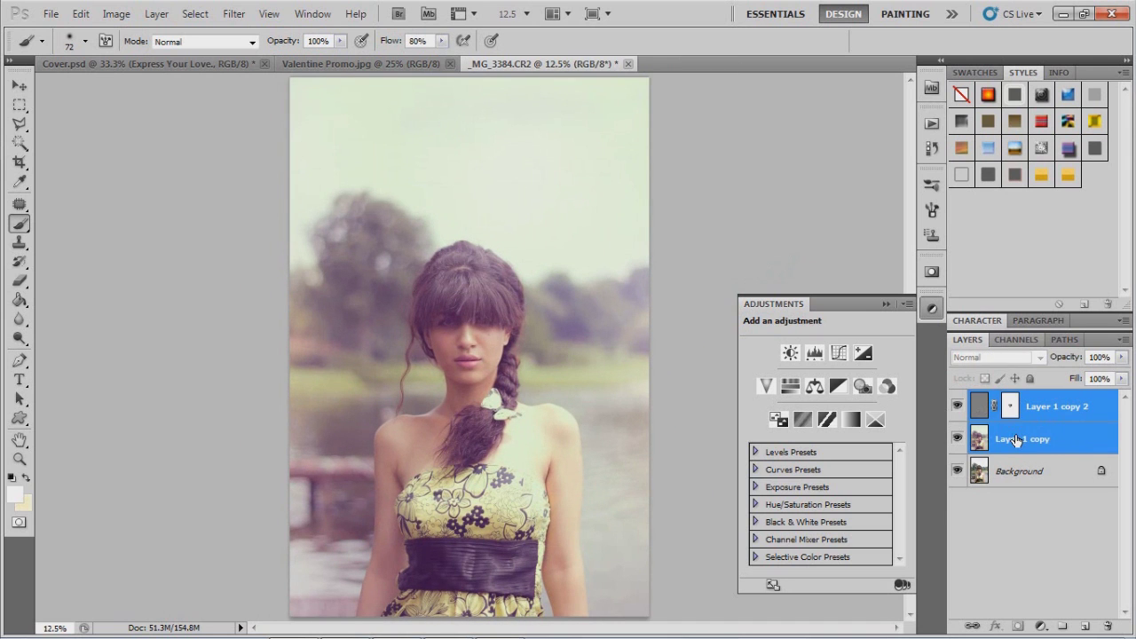
key(ctrl+e)
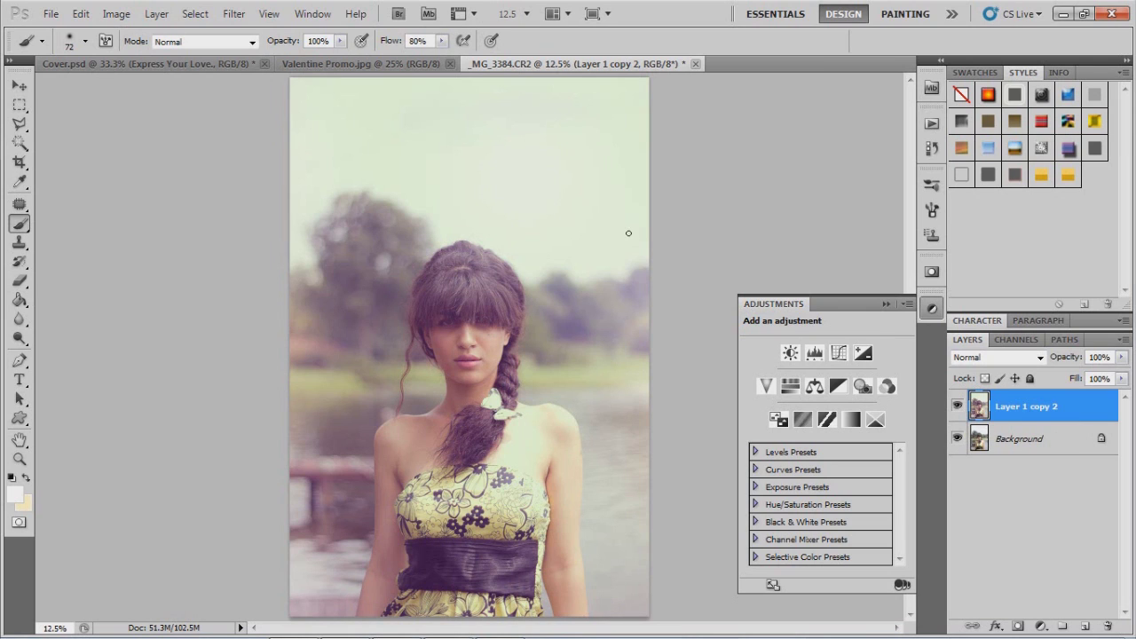
Apply Add Noise to the merged layer with an amount of 16.57% and Uniform distribution
click(236, 16)
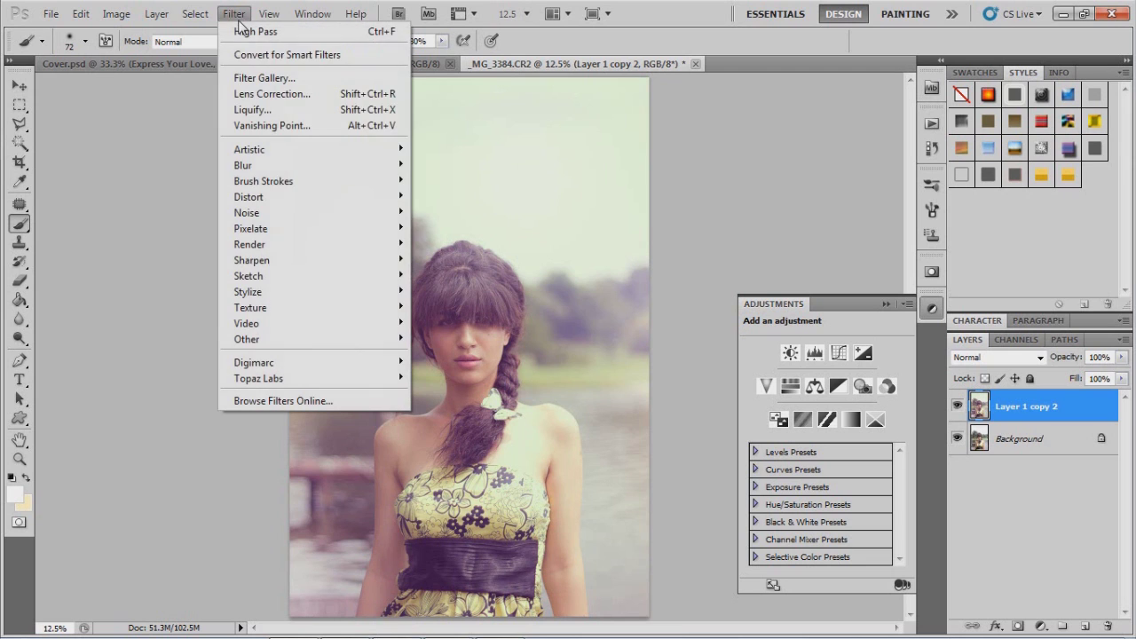
mouse_move(360, 213)
click(429, 213)
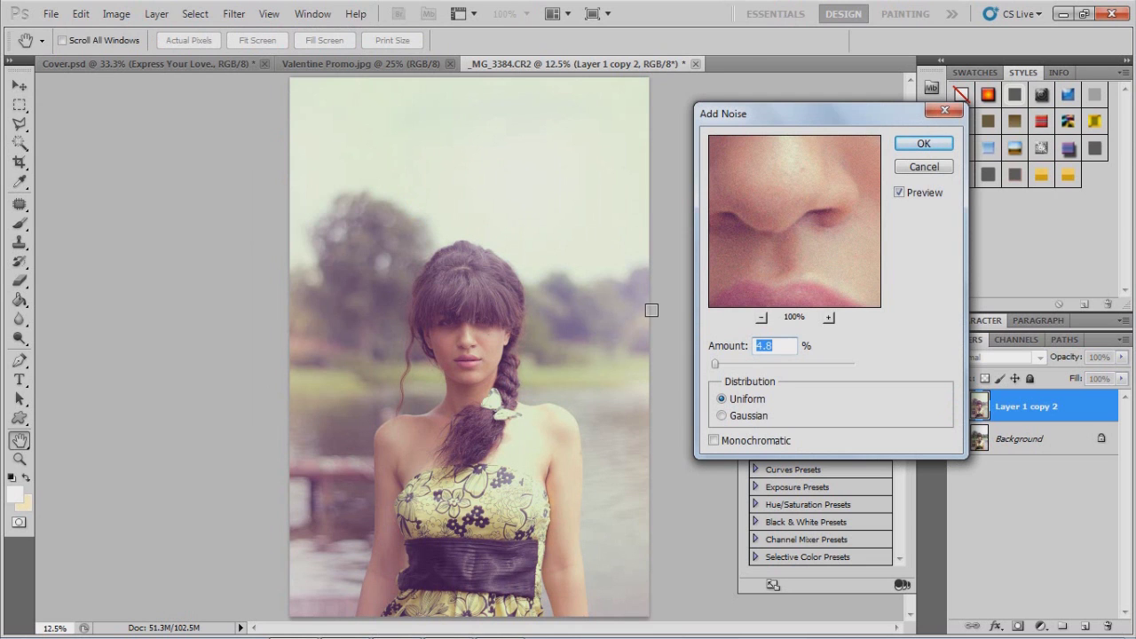
key(ctrl+plus)
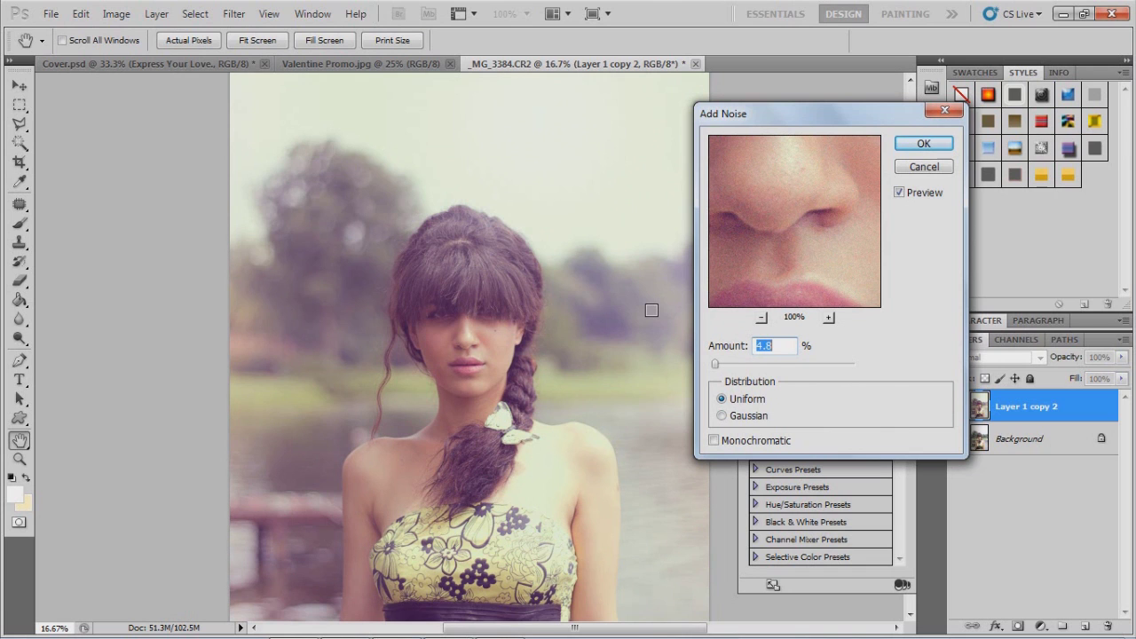
drag(716, 365, 719, 365)
click(718, 365)
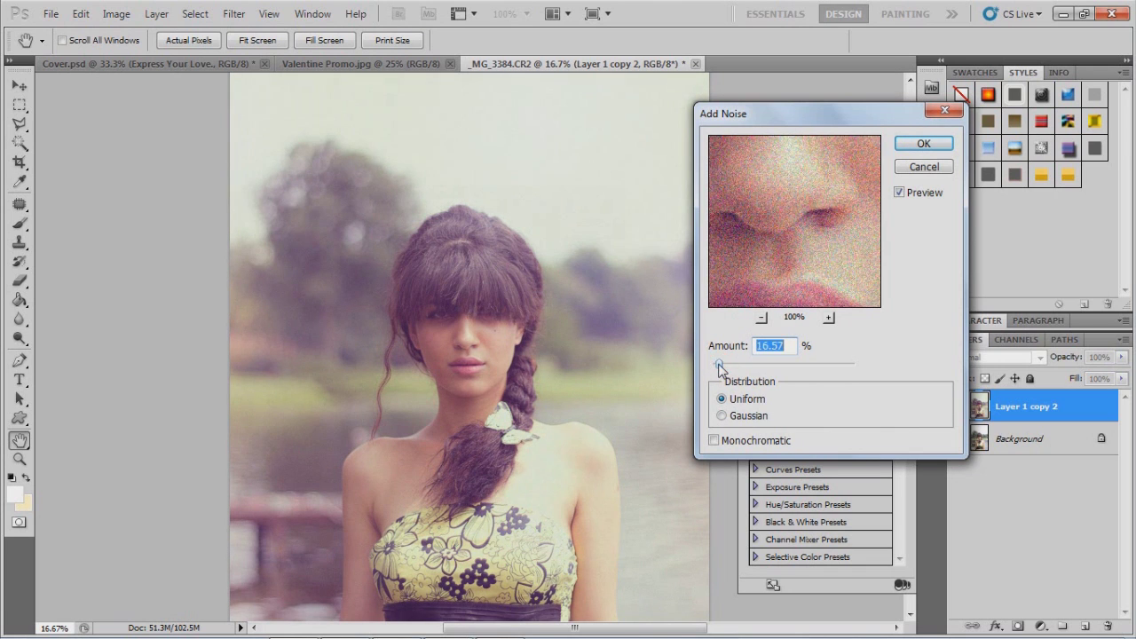
drag(718, 365, 720, 365)
click(899, 193)
click(900, 194)
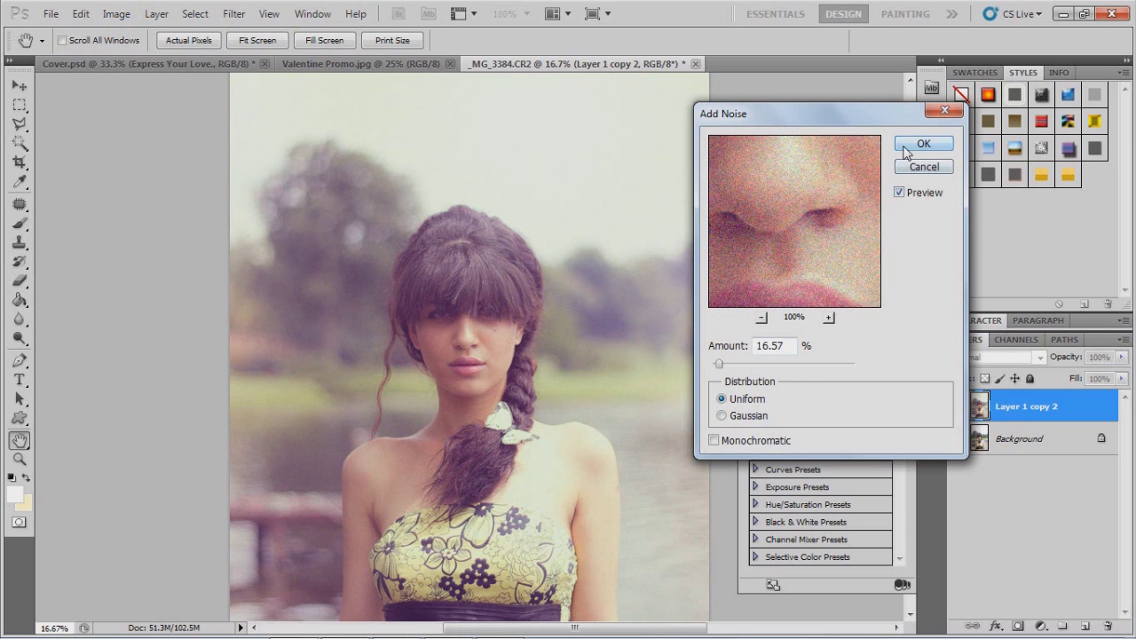
click(905, 149)
Inspect the grain on the photo and briefly view the Valentine Promo.jpg document for reference
key(ctrl+minus)
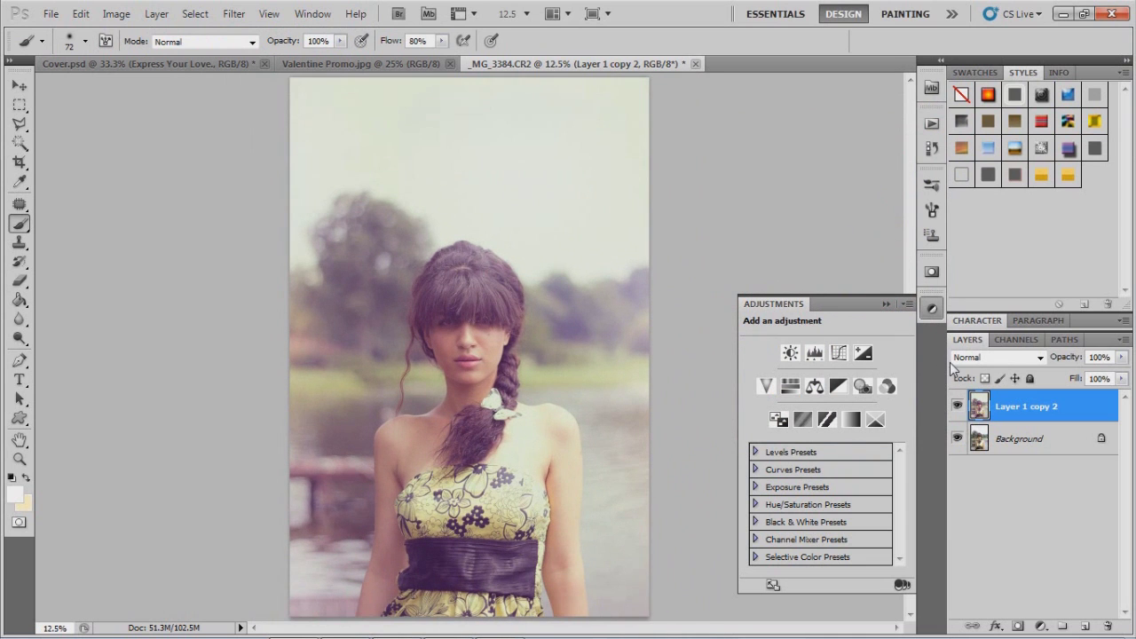
key(ctrl+plus)
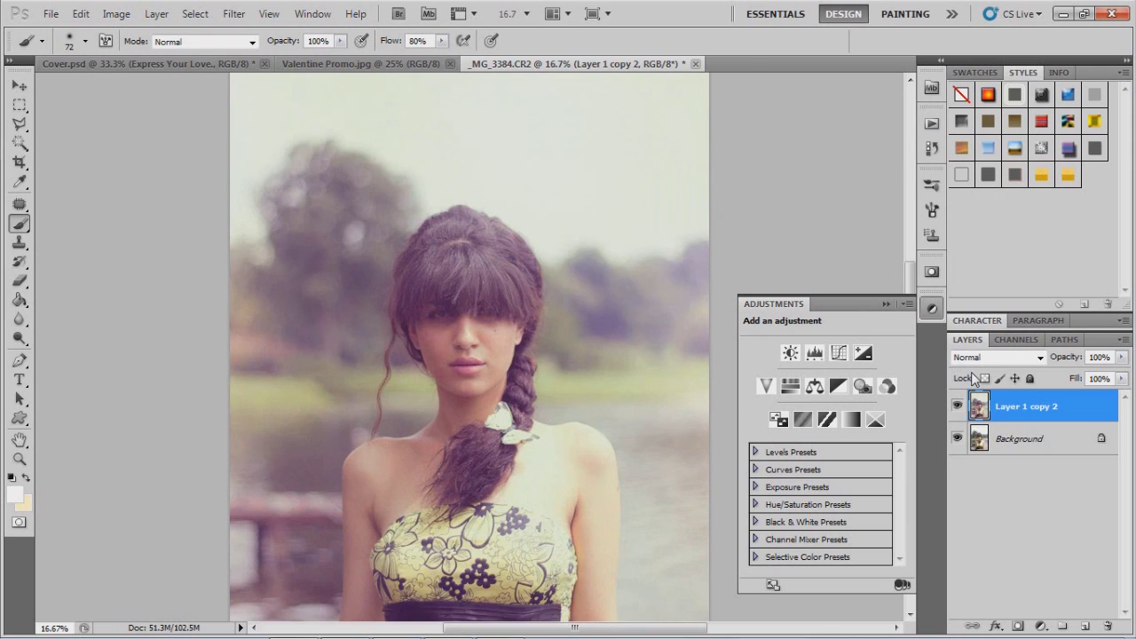
key(ctrl+minus)
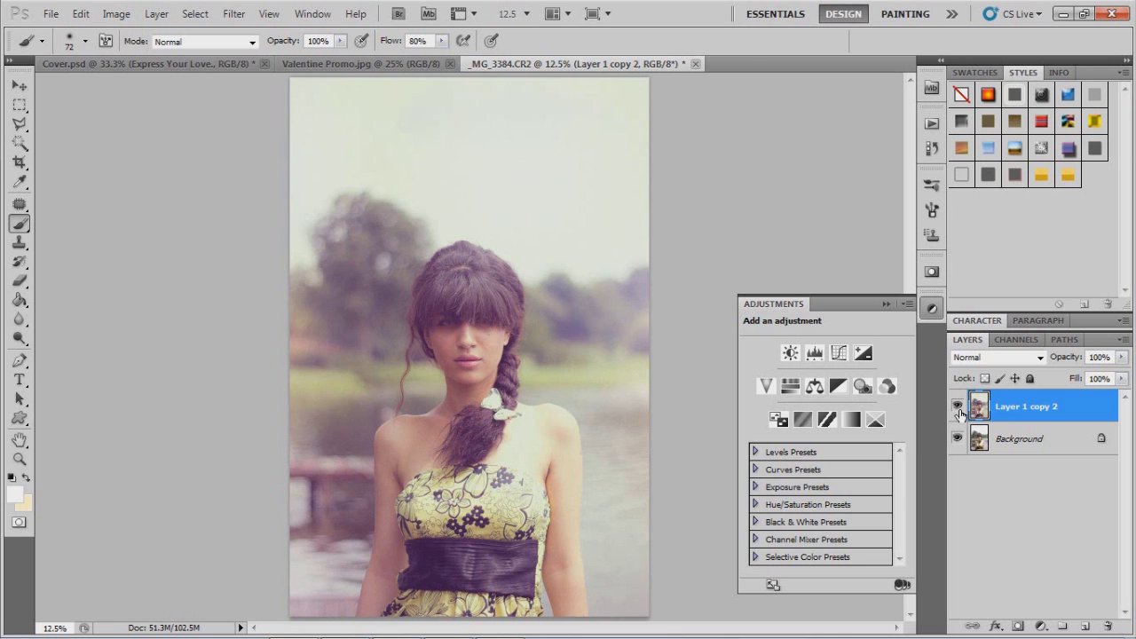
click(362, 64)
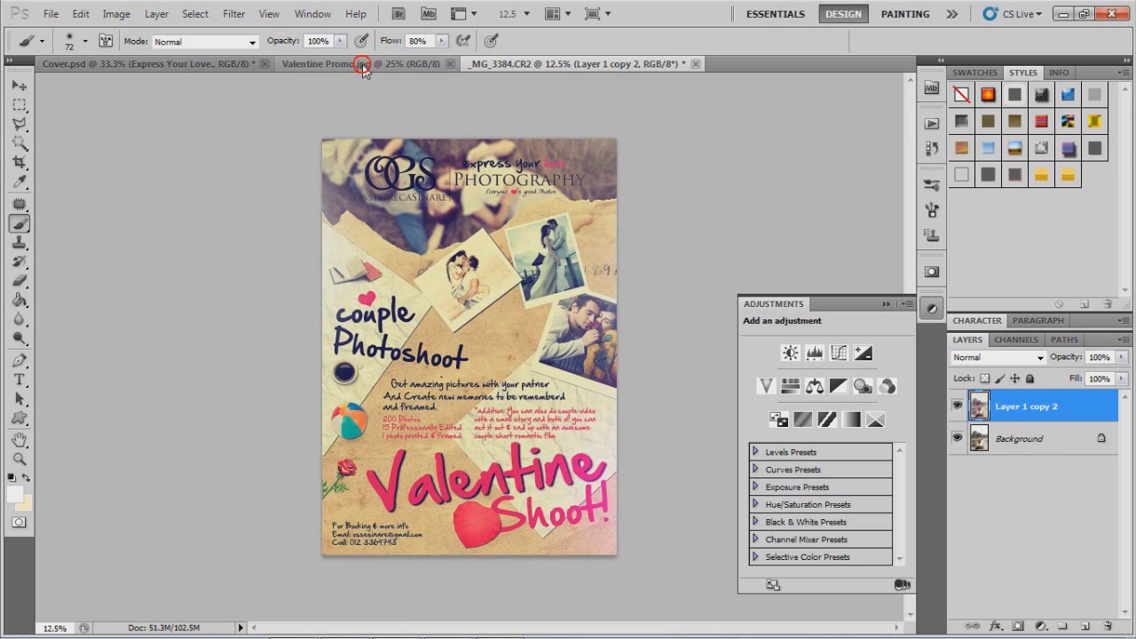
click(520, 68)
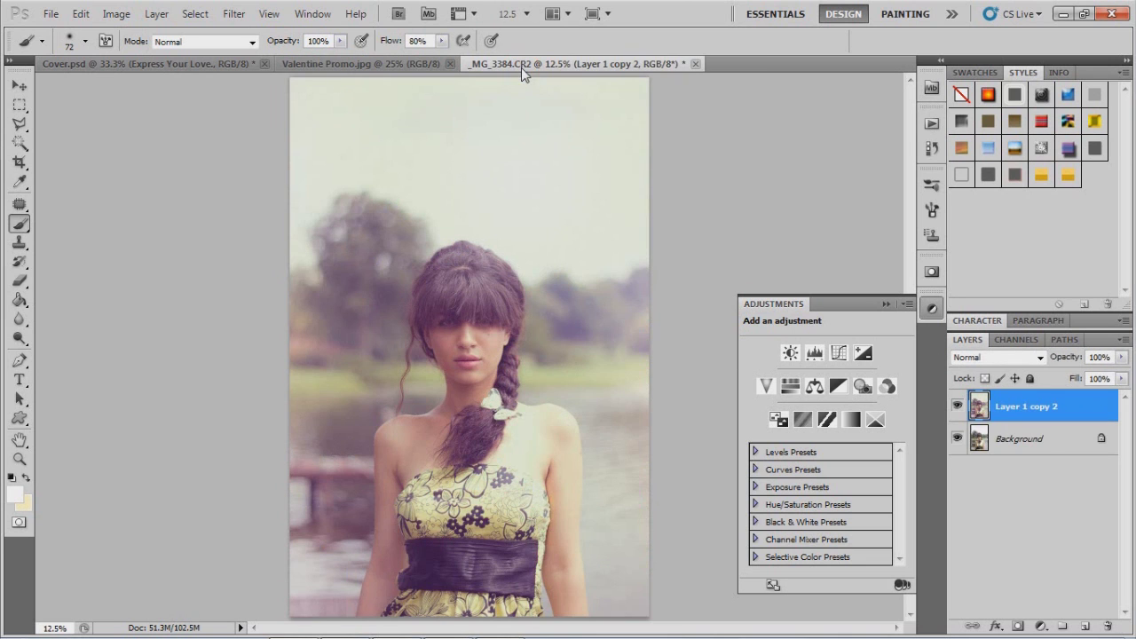
Compare the vintage edit with the original photo by hiding and showing Layer 1 copy 2
click(958, 406)
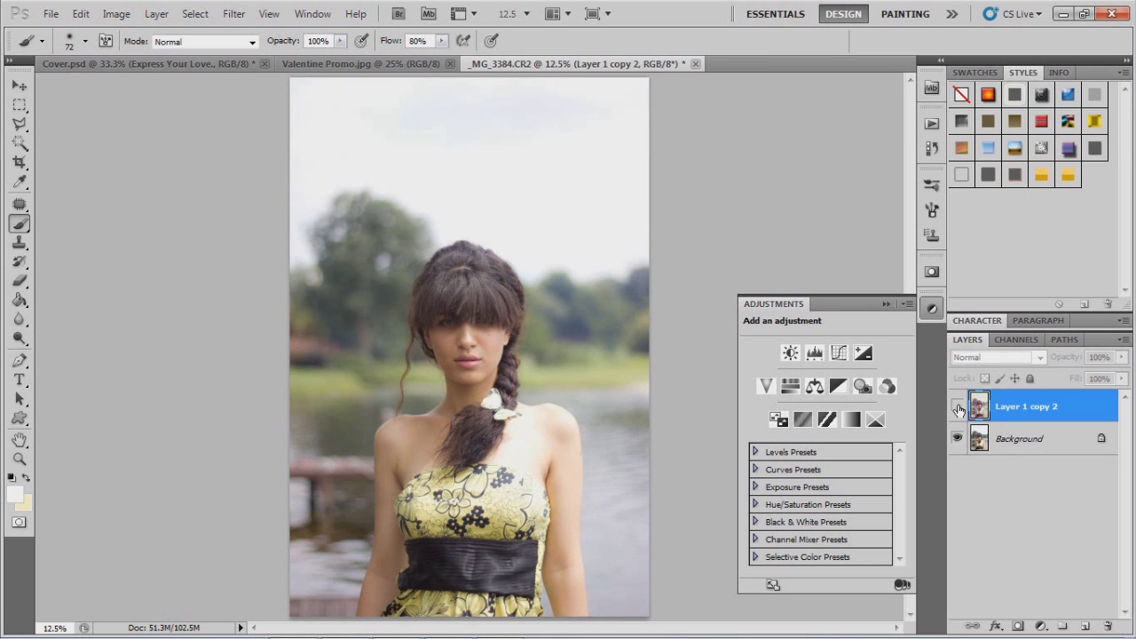
key(ctrl+plus)
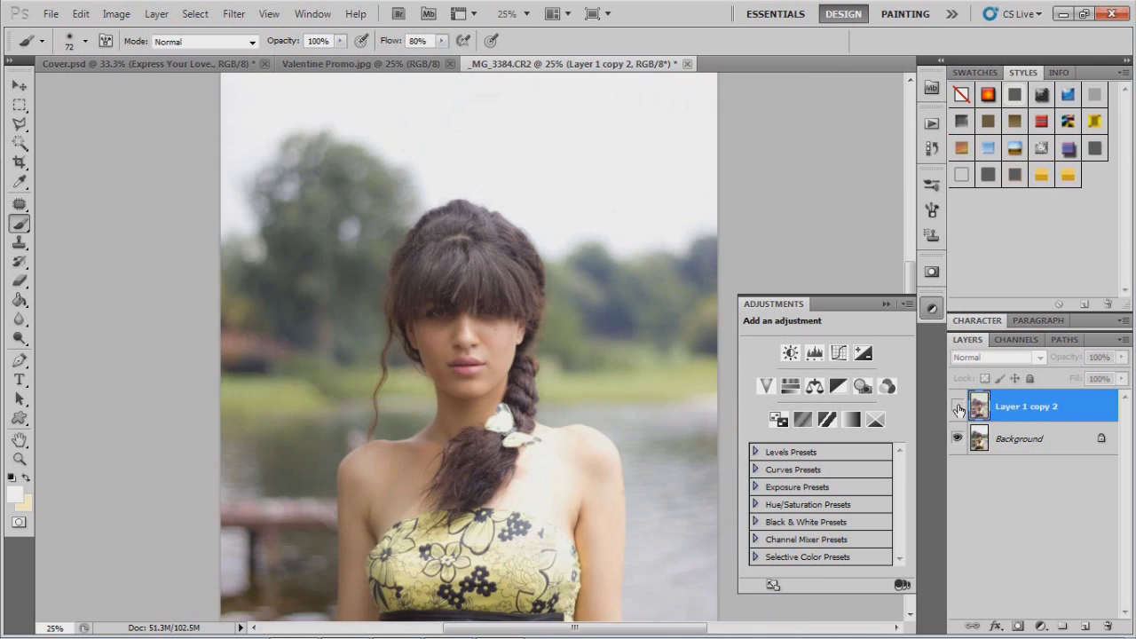
key(ctrl+minus)
click(957, 406)
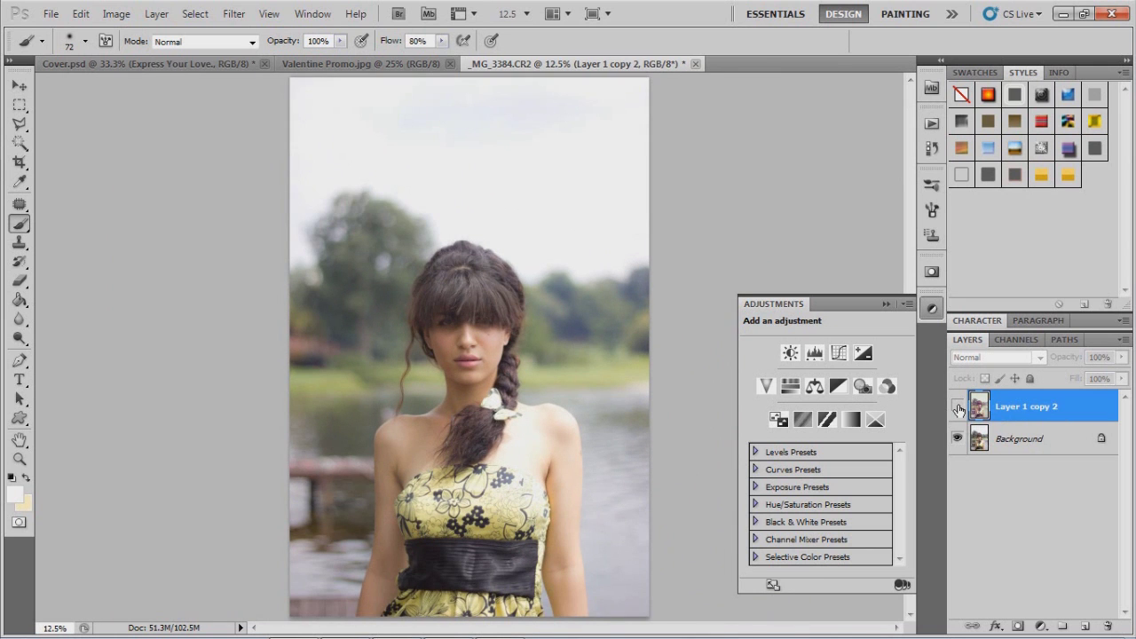
click(958, 407)
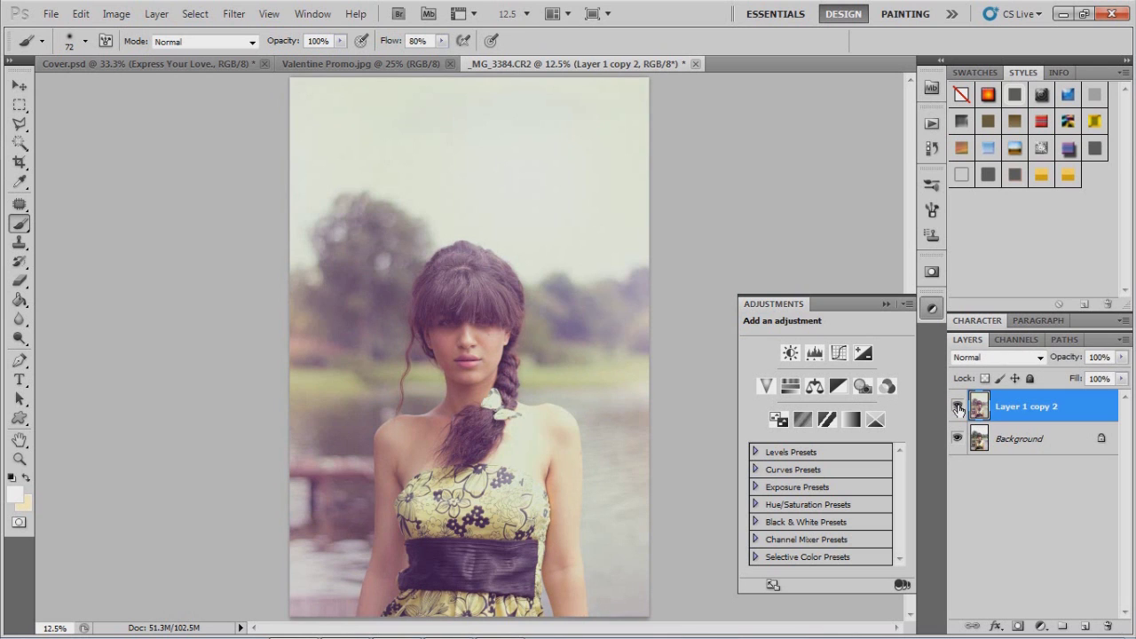
click(957, 406)
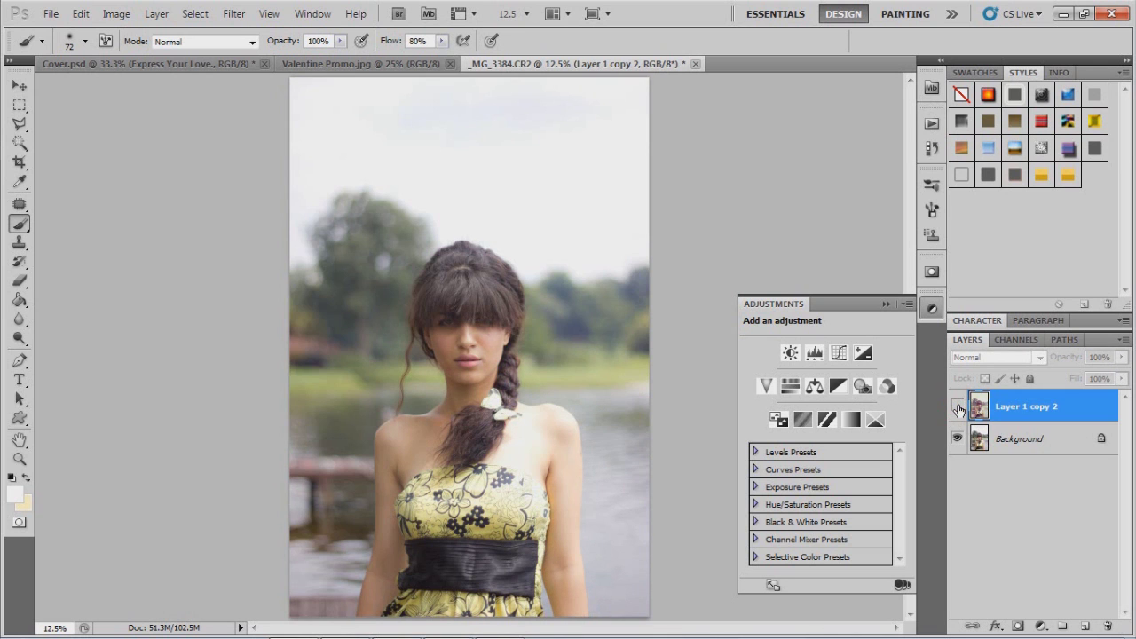
click(957, 407)
click(957, 406)
click(957, 406)
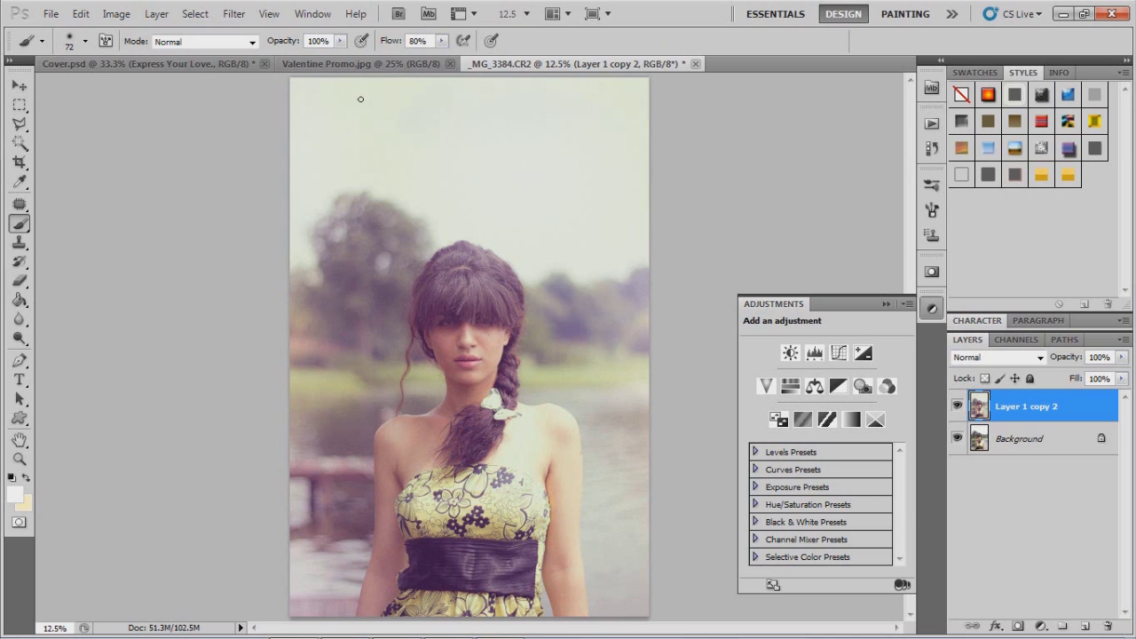
mouse_move(625, 636)
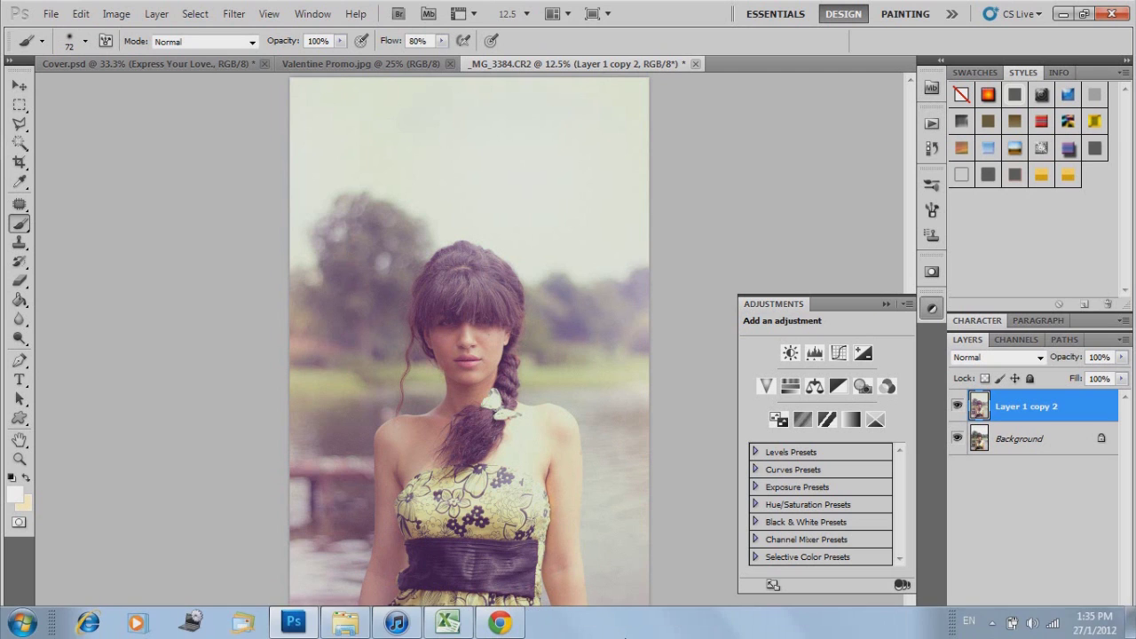